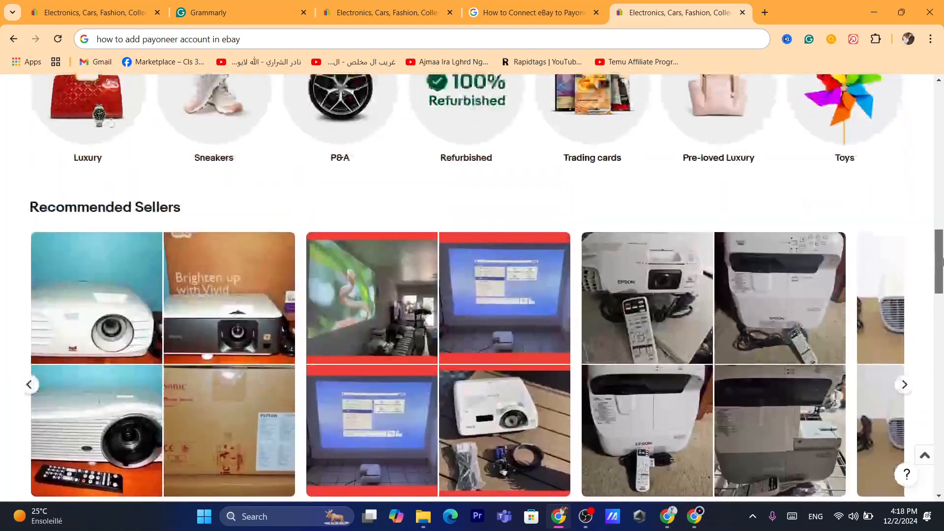
Step: Go to Seller Hub and start a new single listing
left_click_drag(943, 260, 928, 86)
left_click_drag(943, 124, 434, 83)
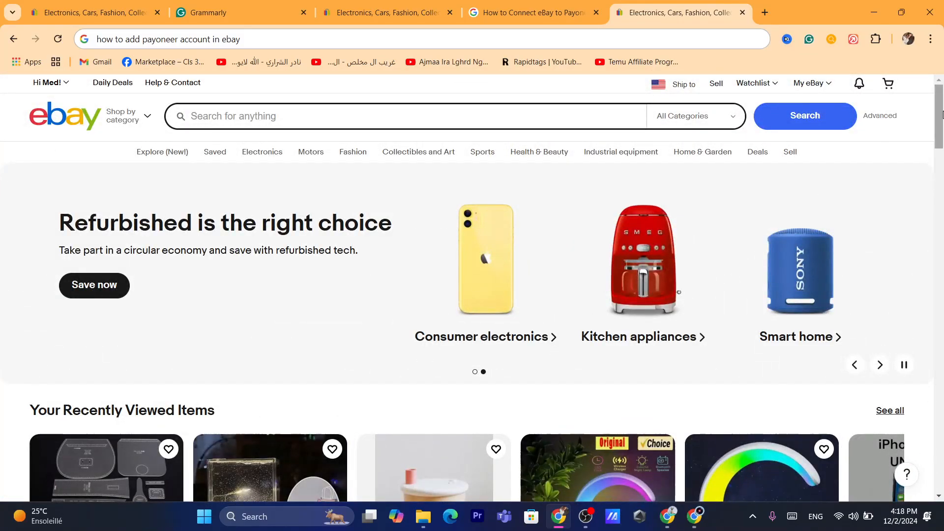
left_click_drag(943, 115, 943, 118)
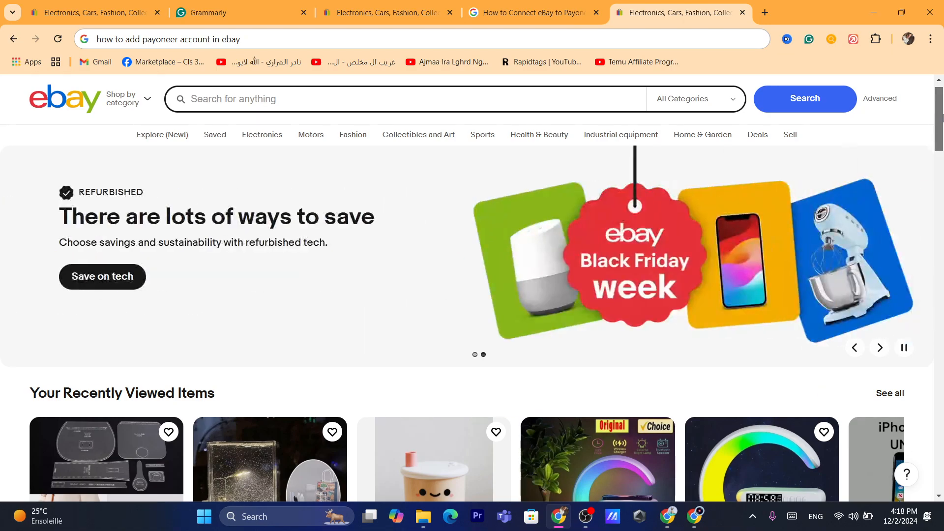
mouse_move(943, 116)
left_mouse_down()
mouse_move(943, 254)
mouse_move(942, 109)
left_mouse_up()
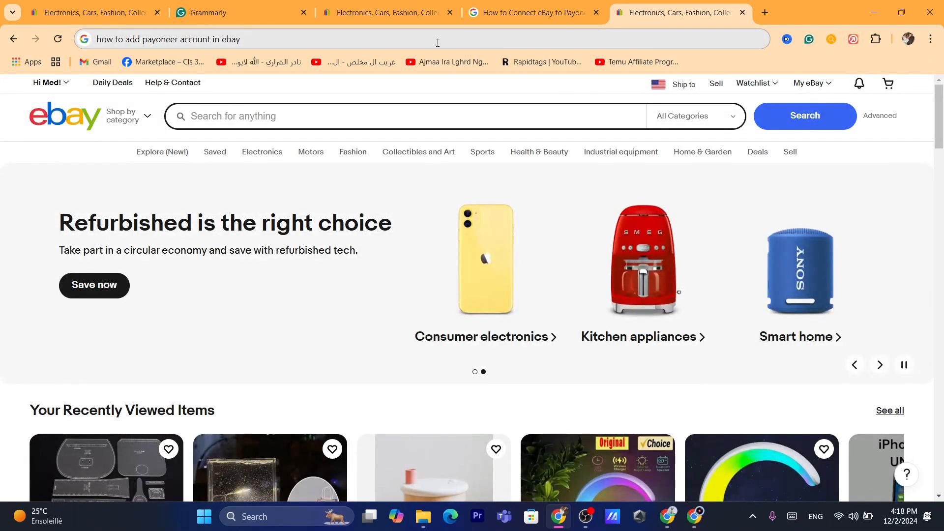
mouse_move(663, 153)
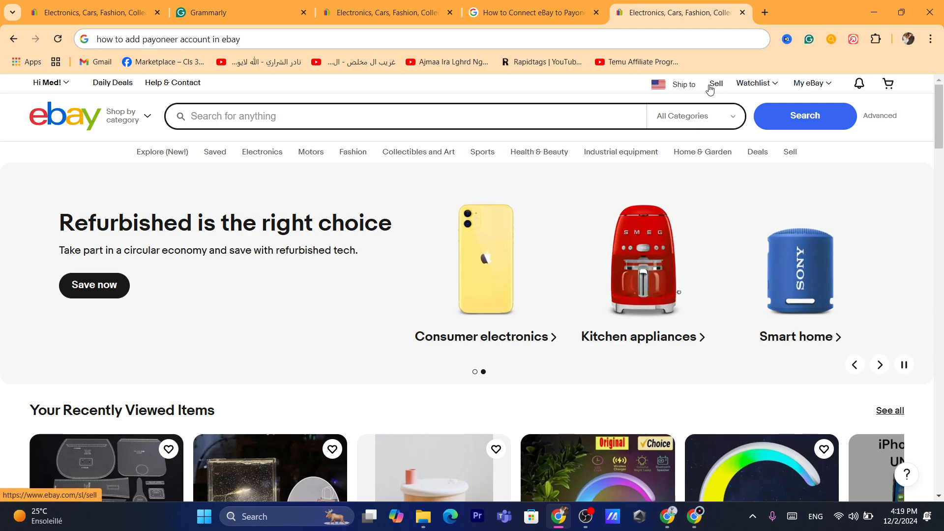
left_click(715, 85)
left_click(643, 31)
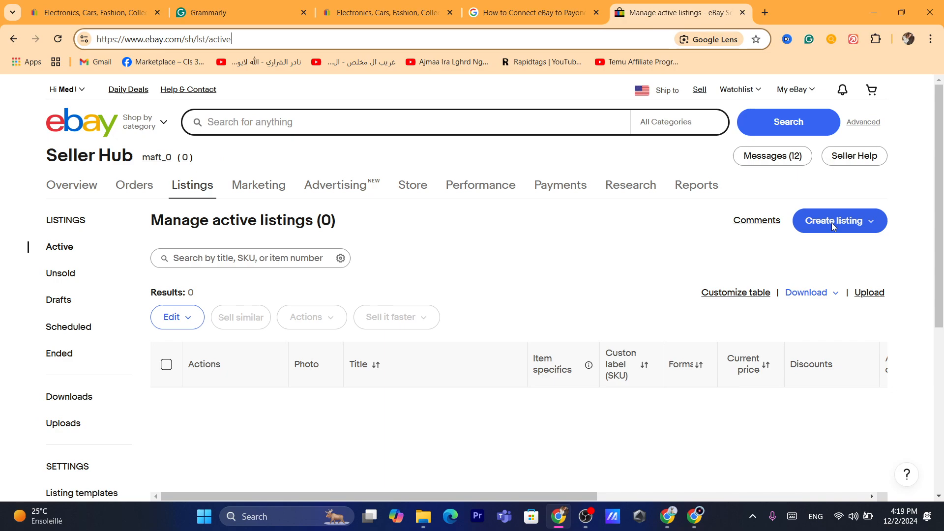
left_click(833, 225)
left_click(741, 253)
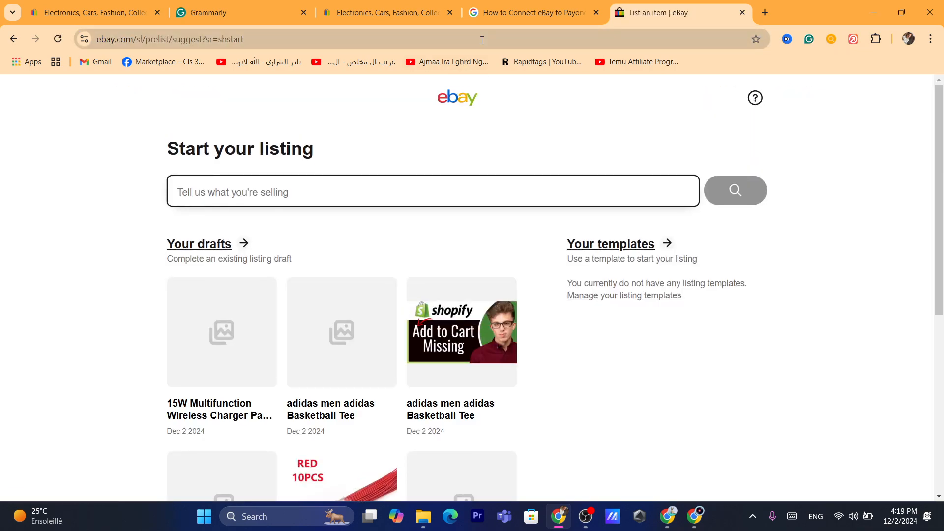
Step: Briefly open a blank browser tab, then return to the listing's item description box
triple_click(215, 134)
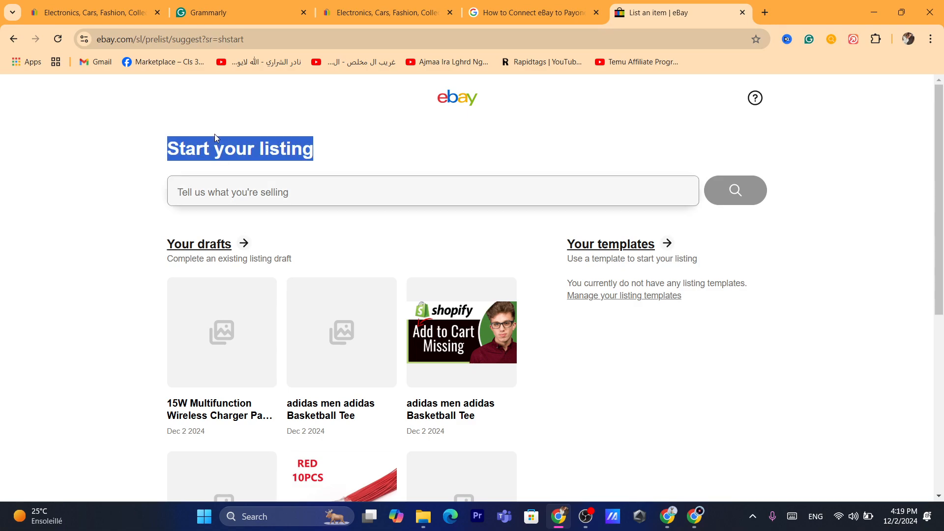
triple_click(197, 149)
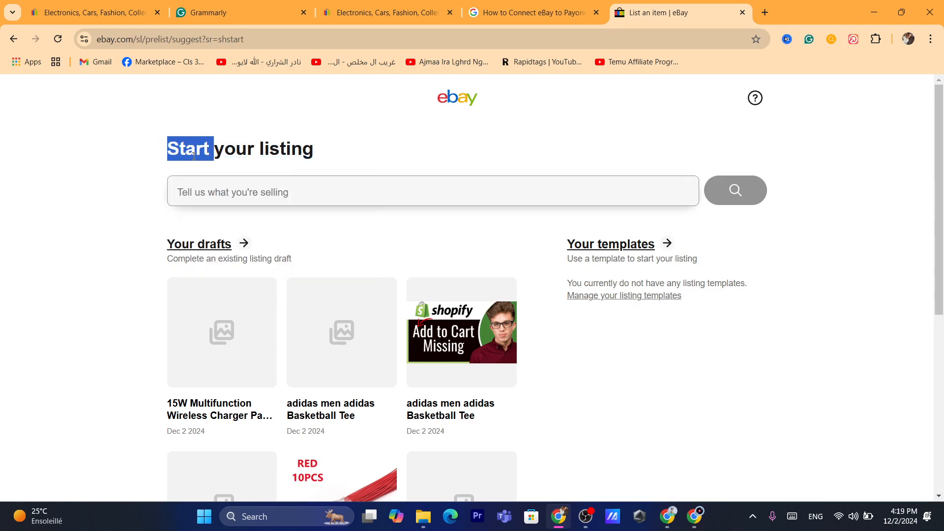
left_click(763, 7)
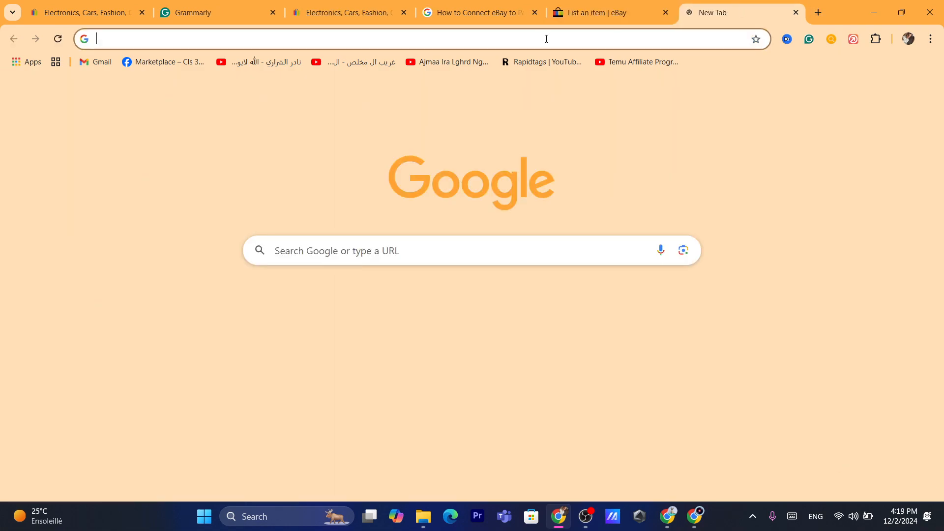
left_click(601, 4)
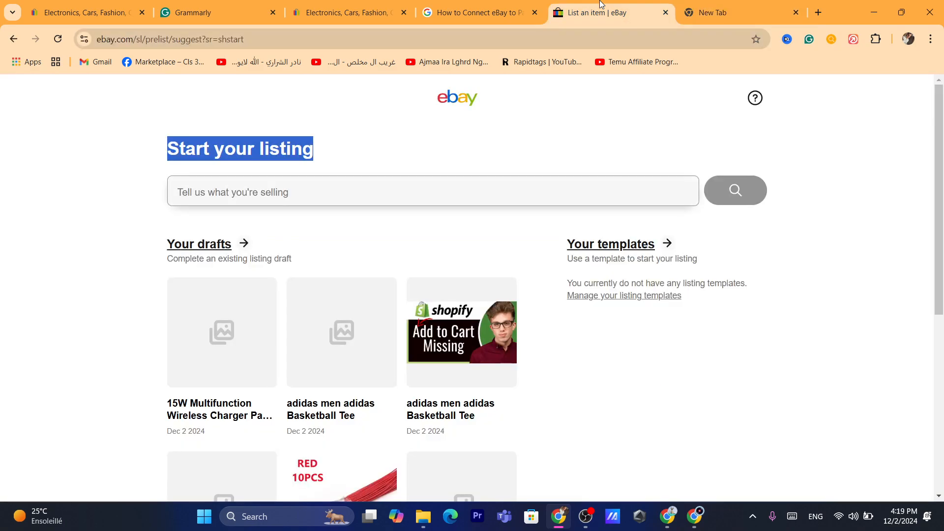
left_click(411, 178)
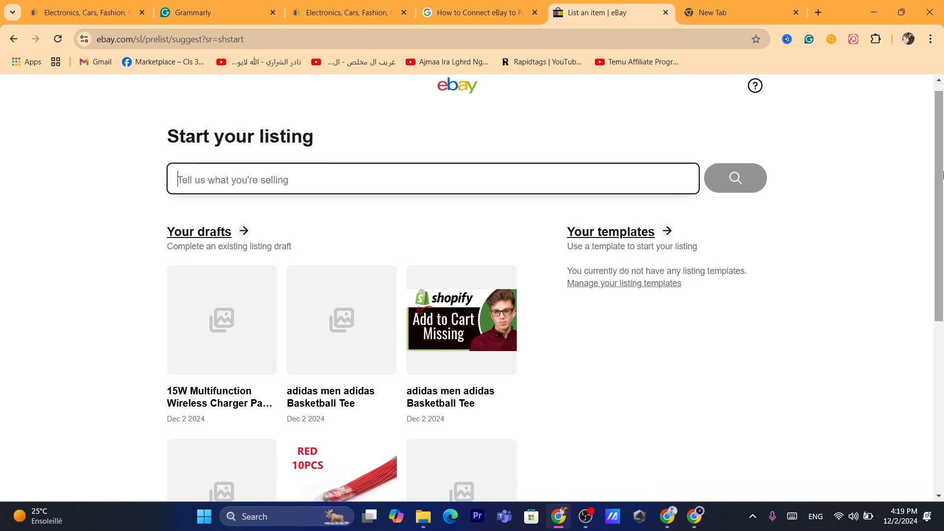
Step: Paste 'how to add payoneer account in ebay' as the item, search, and continue with the confirmed condition
type("how to add payoneer account in ebay")
key("ctrl+a")
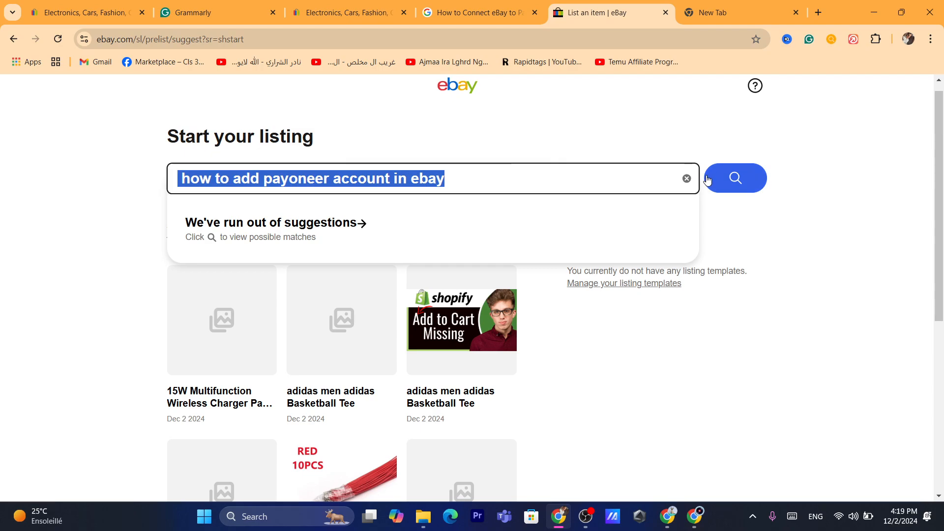
left_click(738, 185)
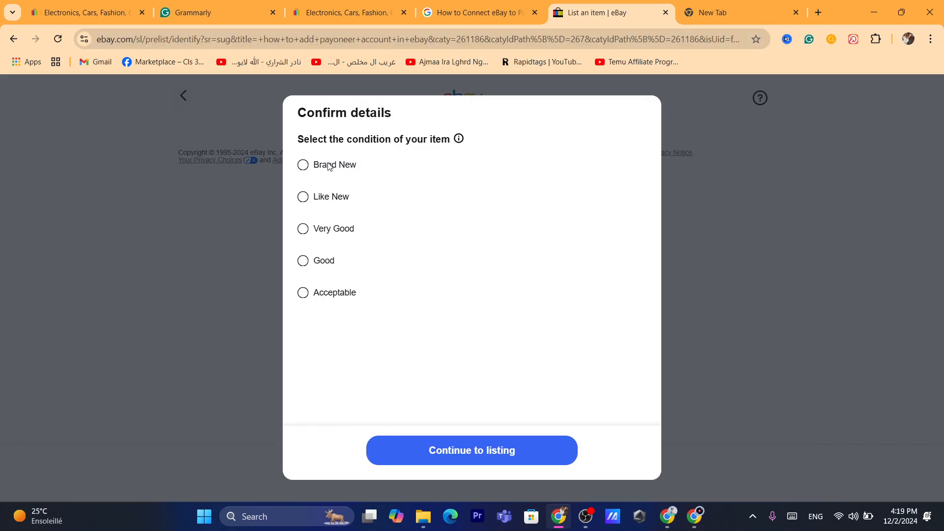
left_click(453, 454)
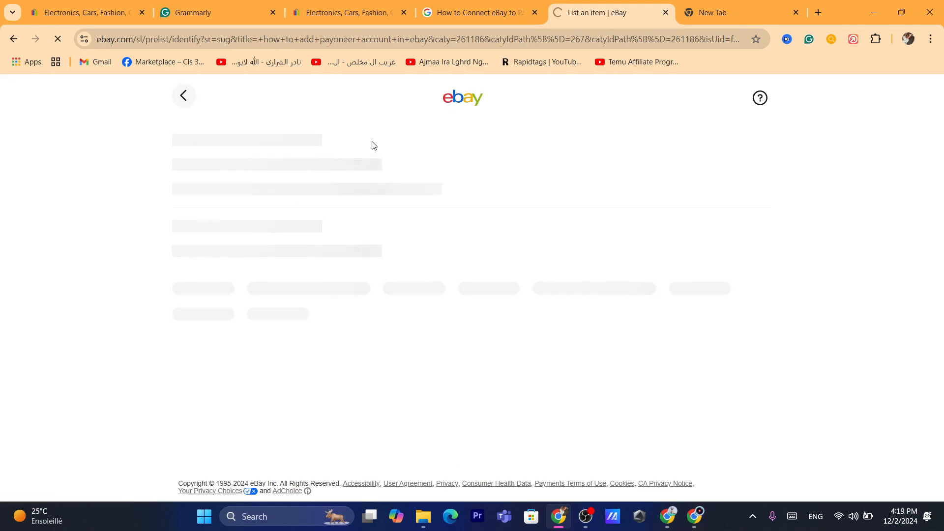
left_click(586, 40)
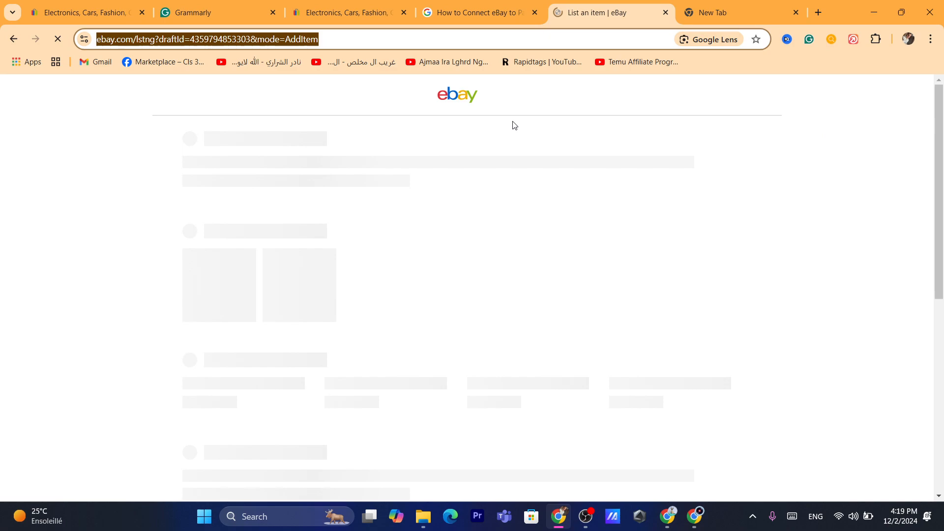
Step: Upload a photo to the listing from the file picker
scroll(338, 186, "down", 4)
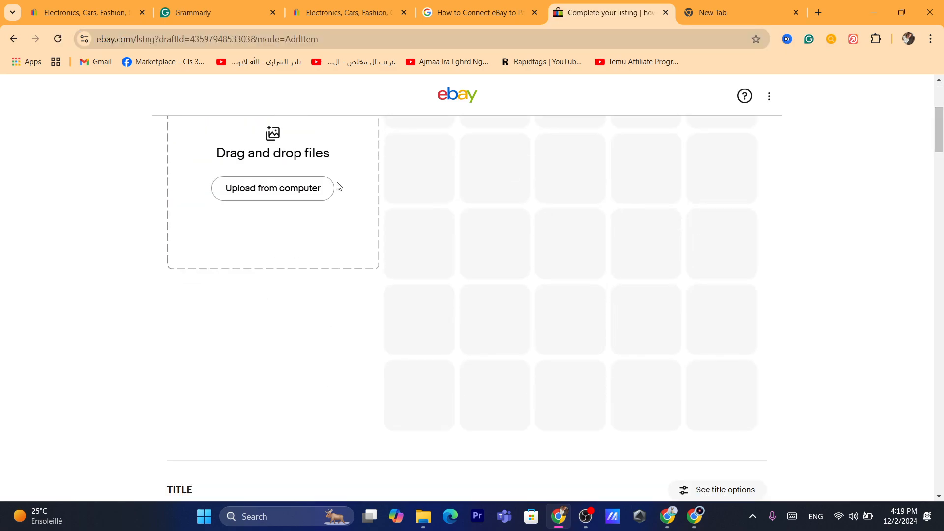
left_click(274, 197)
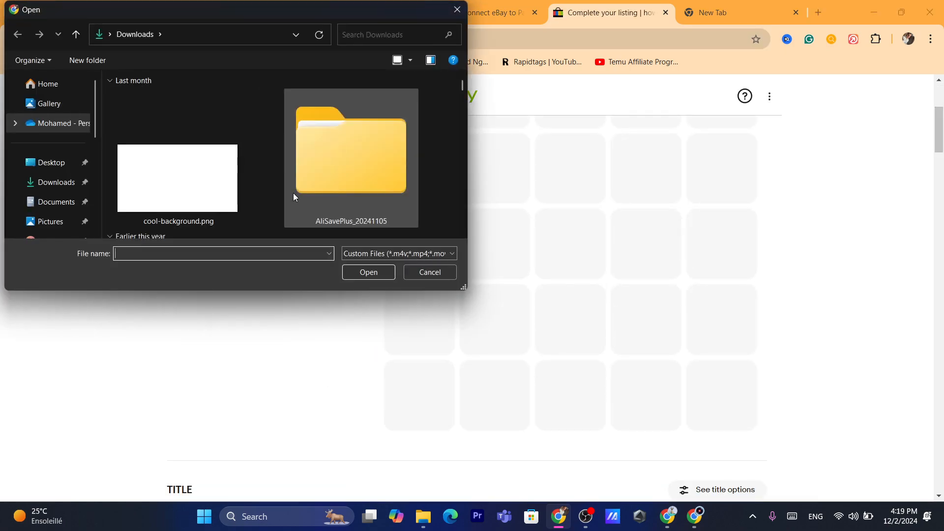
double_click(200, 191)
left_click(943, 171)
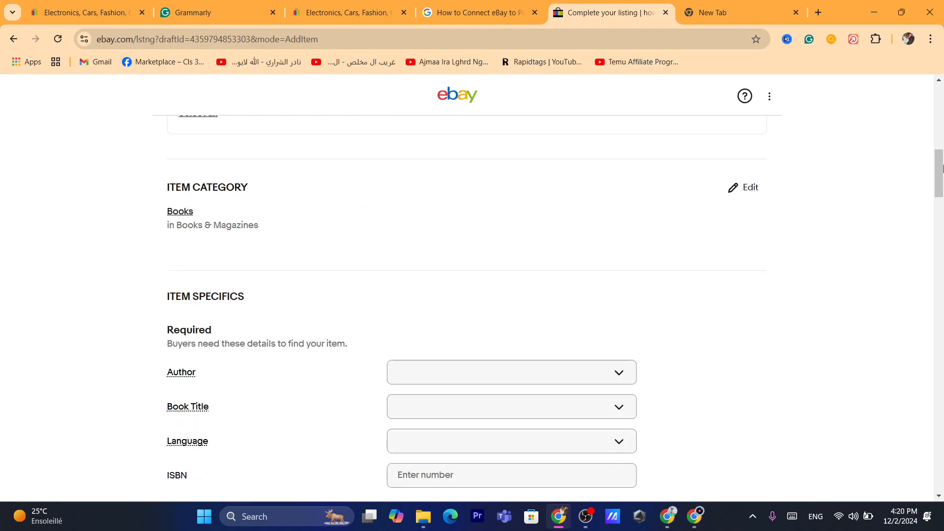
Step: Tick S and James as the book's authors in Item specifics
scroll(402, 265, "down", 2)
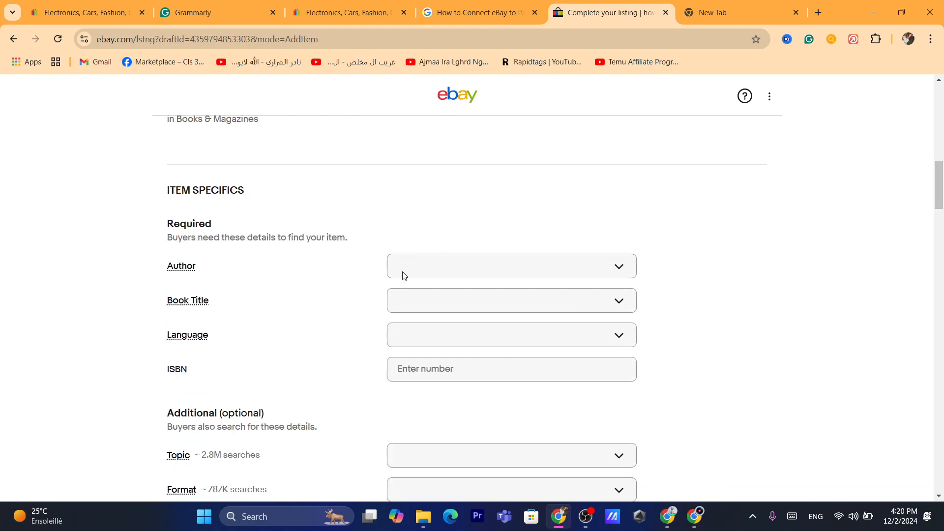
left_click(402, 274)
left_click(943, 212)
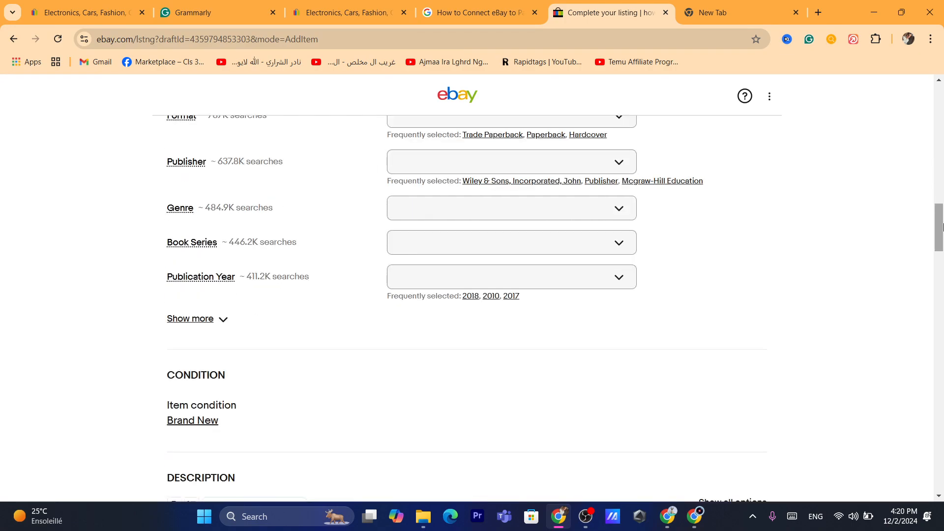
left_click_drag(942, 228, 940, 197)
left_click(402, 282)
left_click(402, 290)
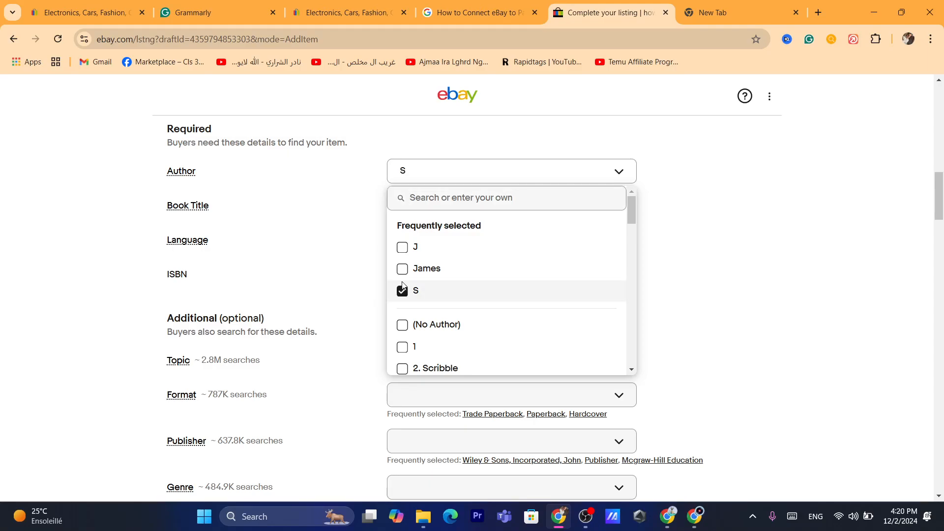
left_click(402, 269)
left_click(738, 297)
double_click(738, 297)
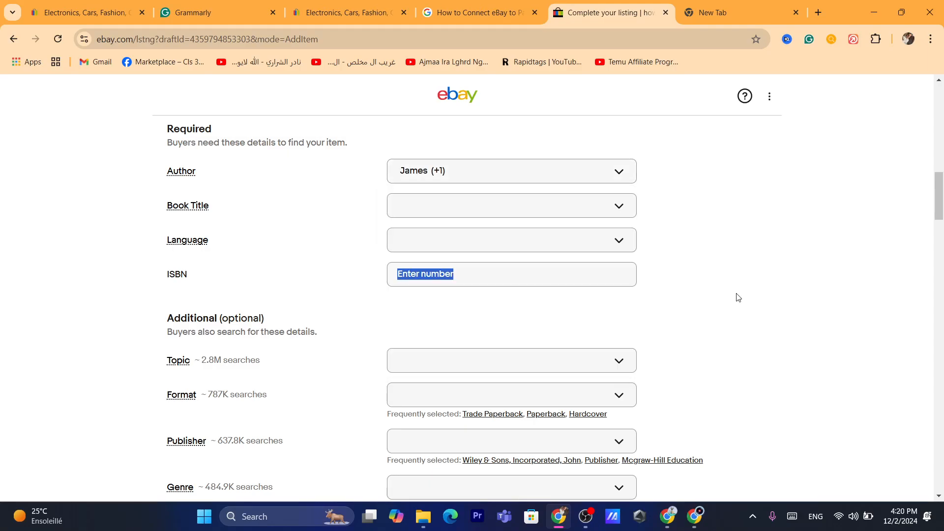
Step: Set the Topic to 3D Design and apply the suggested Book Title 'How to'
left_click(487, 375)
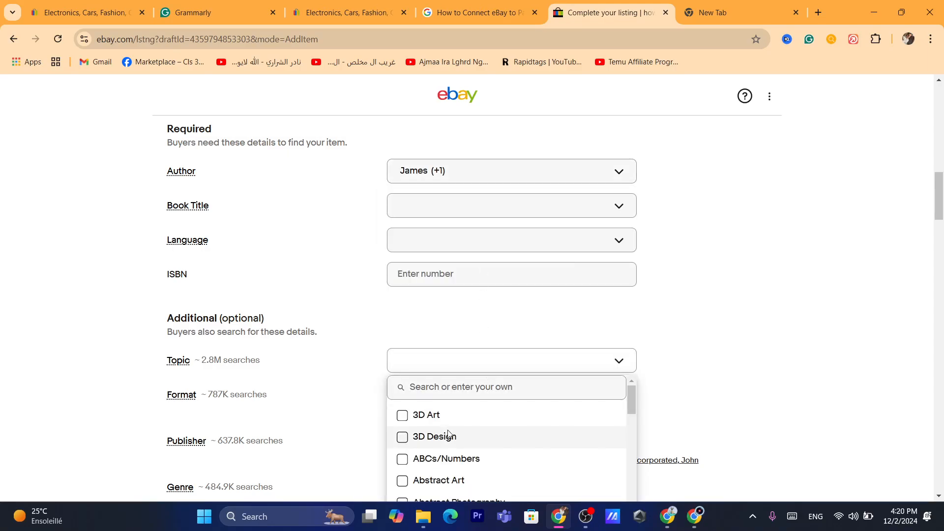
left_click(435, 436)
left_click_drag(943, 194, 943, 158)
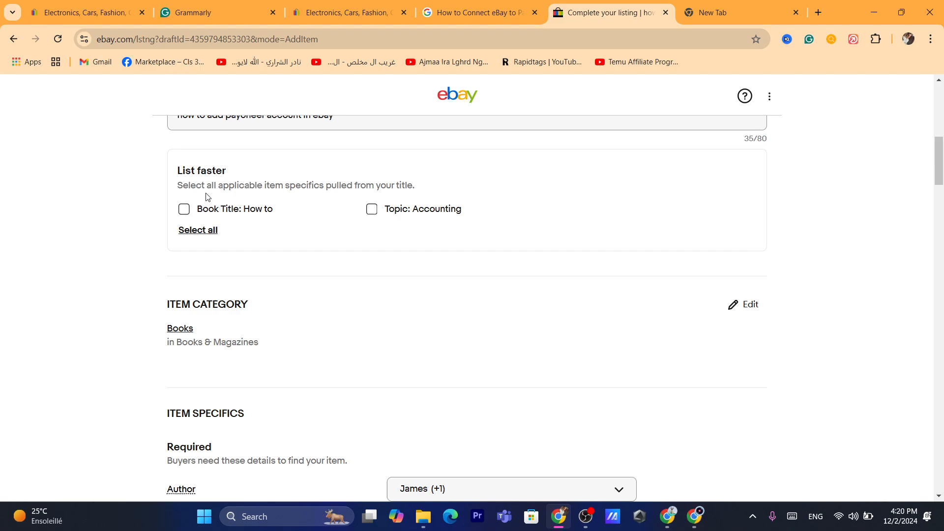
left_click(211, 216)
scroll(517, 196, "up", 2)
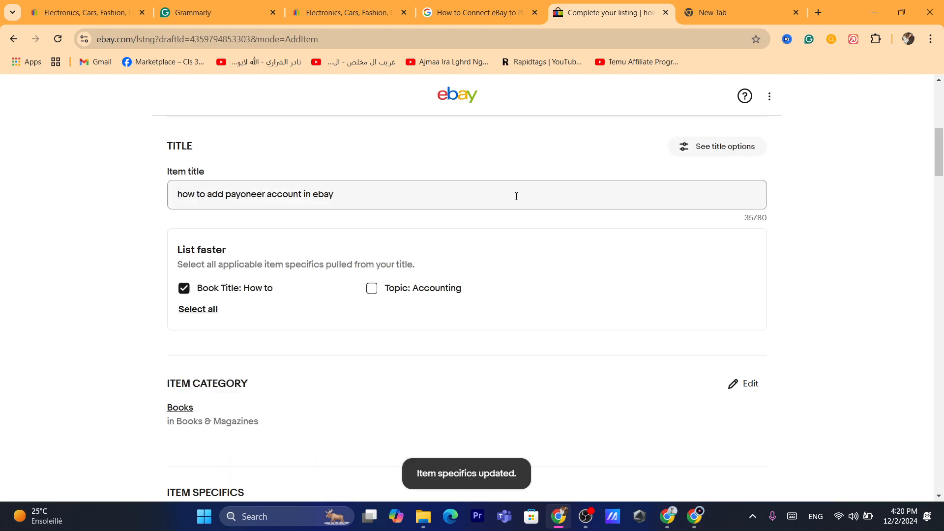
scroll(942, 248, "down", 7)
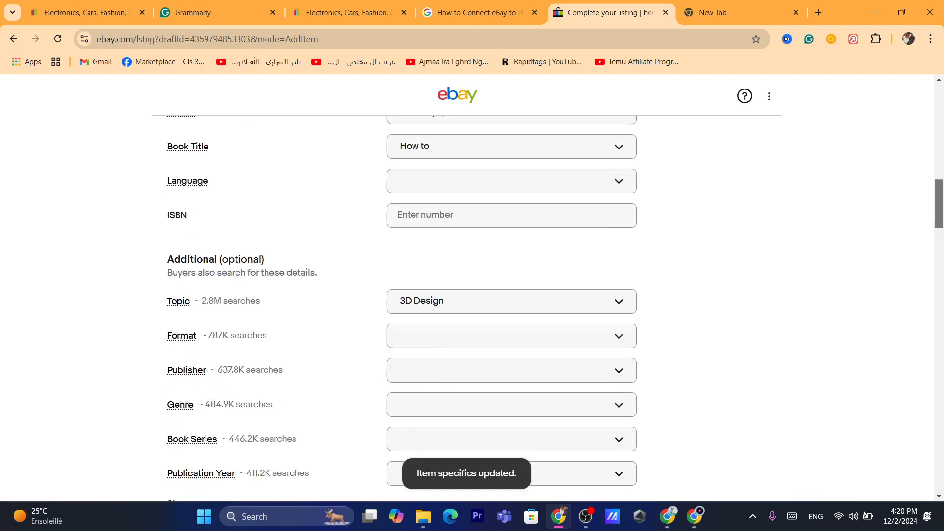
scroll(942, 248, "down", 10)
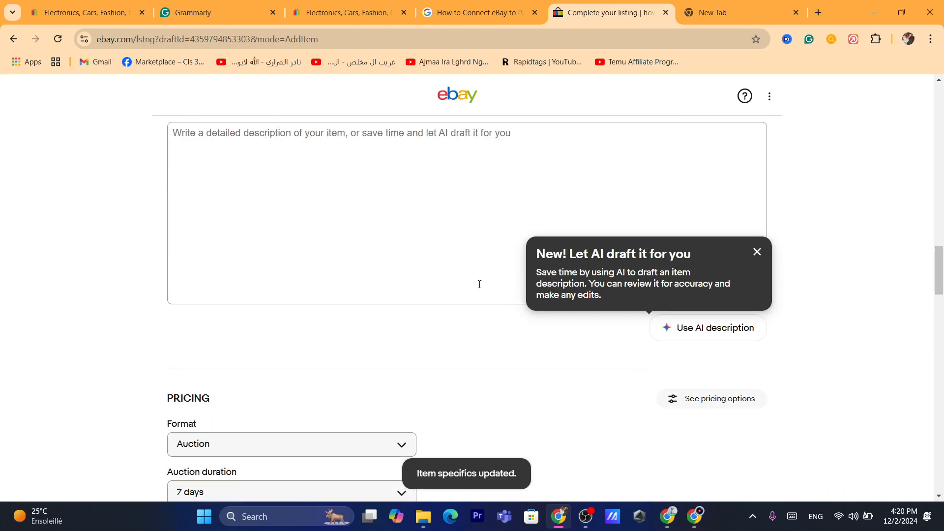
Step: Generate an AI description about adding a Payoneer account and select all its text
left_click(734, 330)
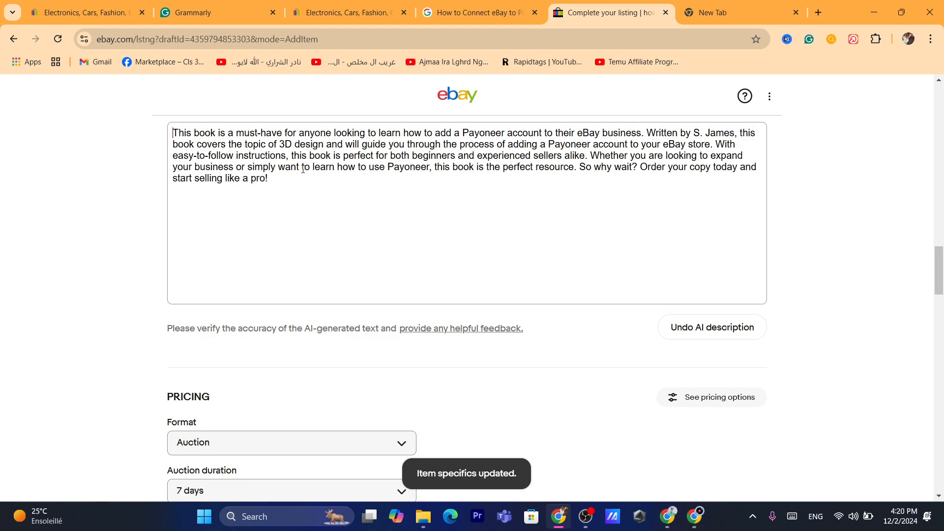
scroll(688, 216, "down", 2)
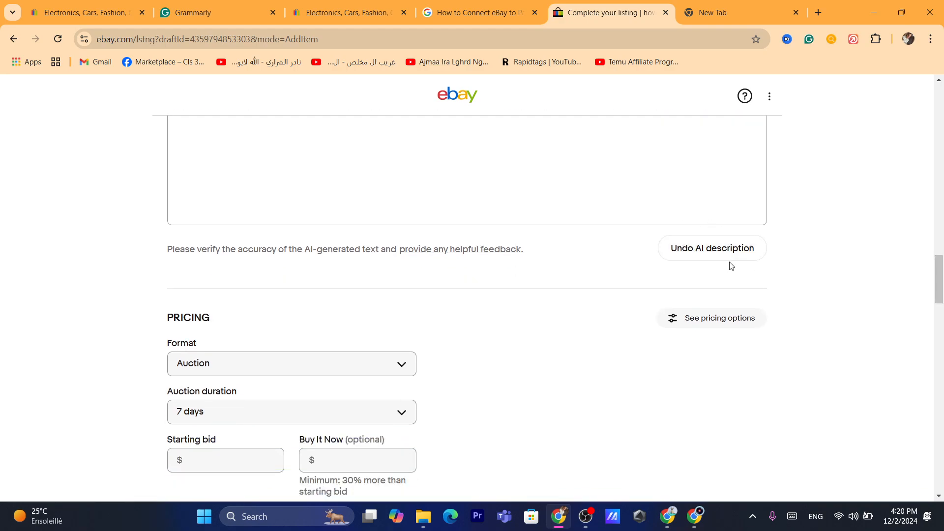
left_click_drag(942, 305, 942, 292)
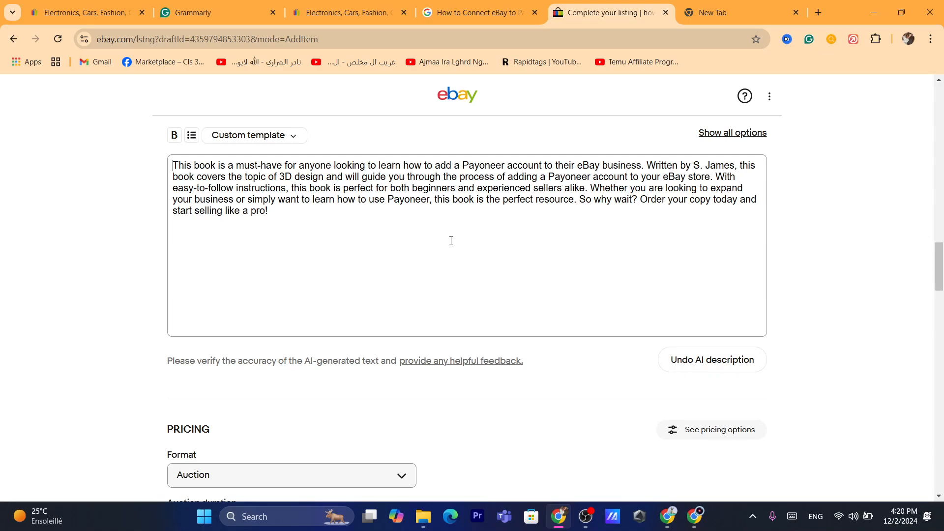
key("ctrl+a")
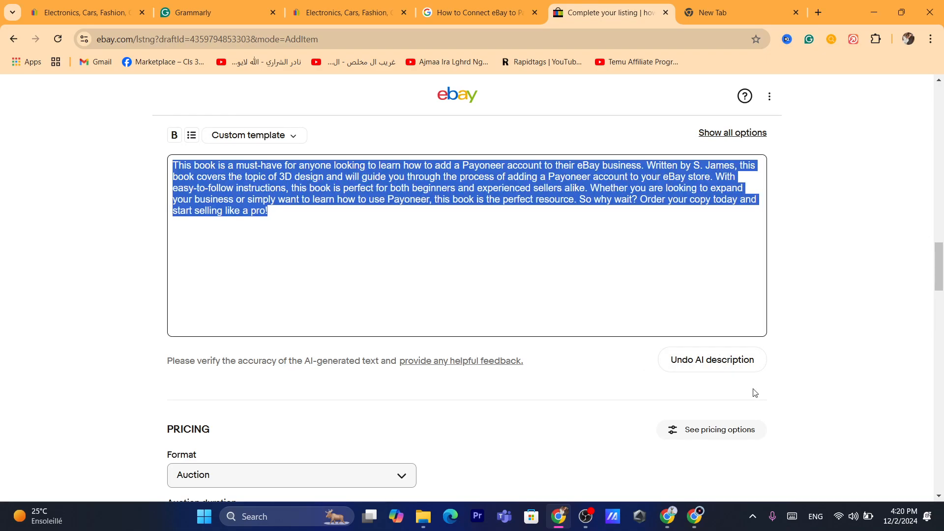
left_click_drag(940, 282, 940, 282)
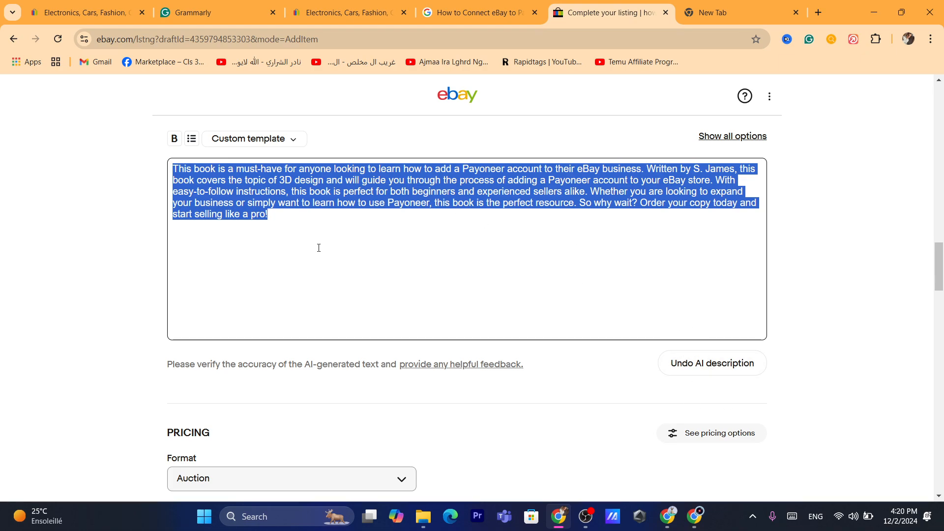
Step: Switch the listing format from Auction to Buy It Now and set the quantity to 2
scroll(318, 248, "down", 8)
scroll(367, 262, "up", 2)
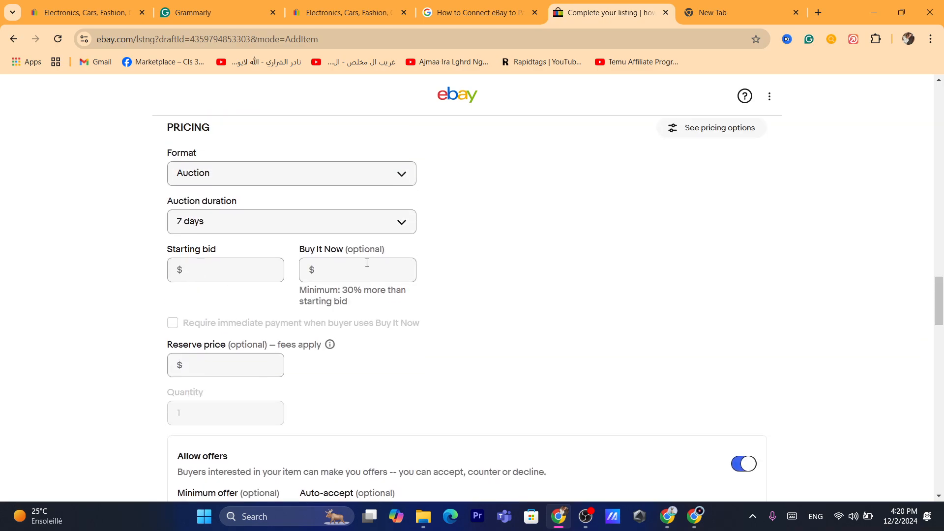
left_click(211, 175)
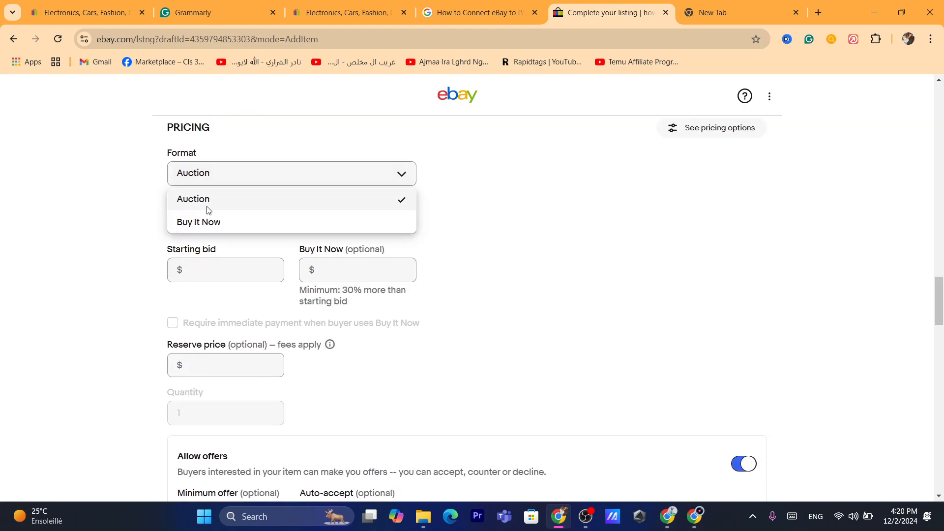
left_click(204, 221)
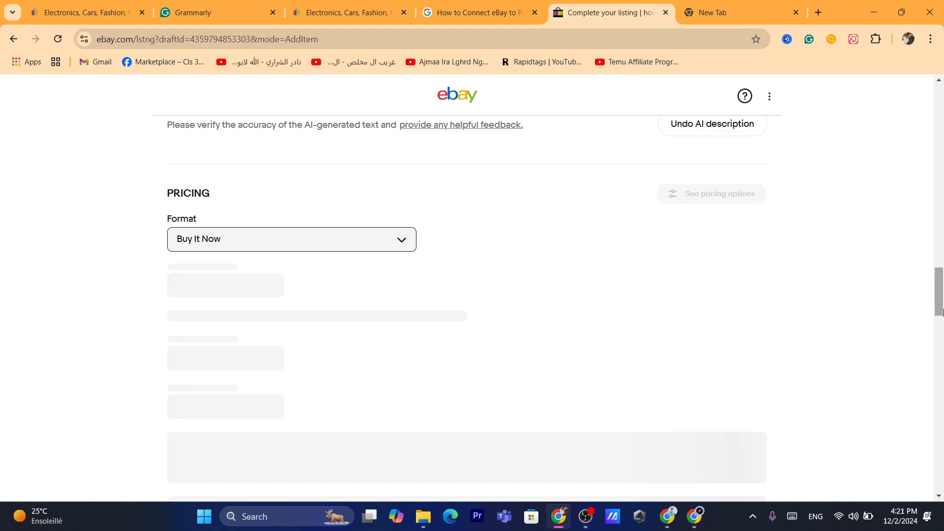
scroll(943, 320, "down", 2)
left_click_drag(943, 320, 943, 325)
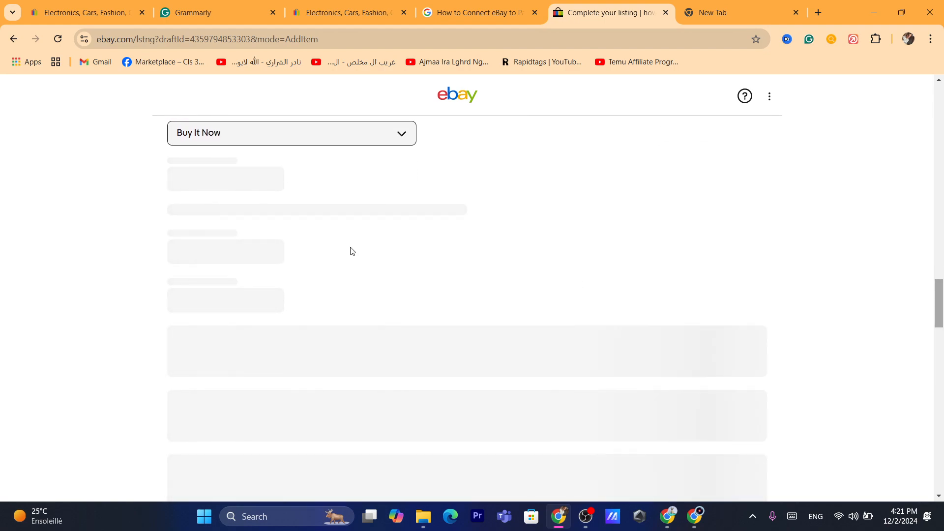
left_click(191, 246)
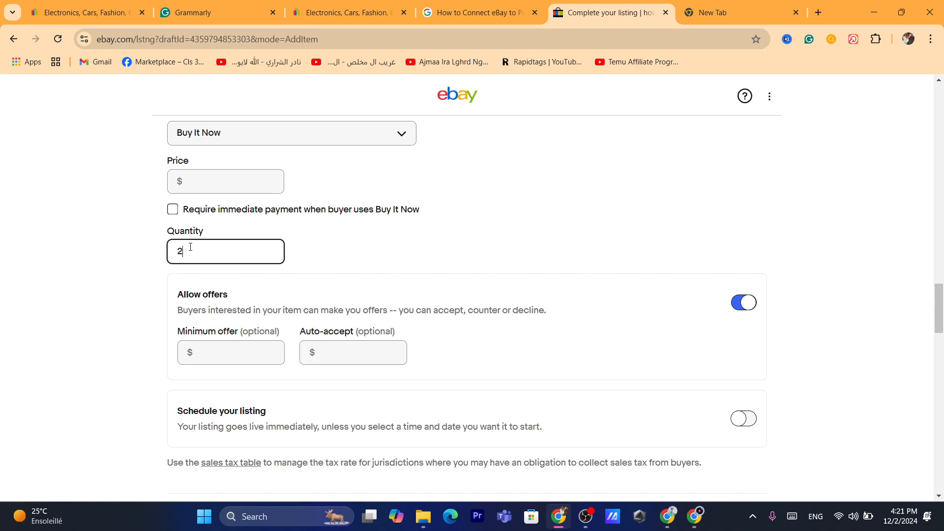
type("2")
left_click(460, 228)
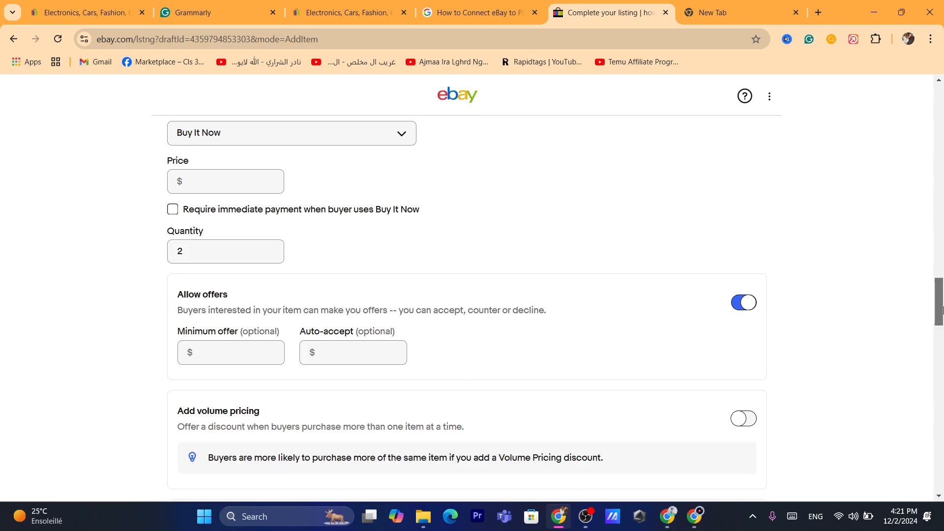
left_click_drag(943, 316, 943, 380)
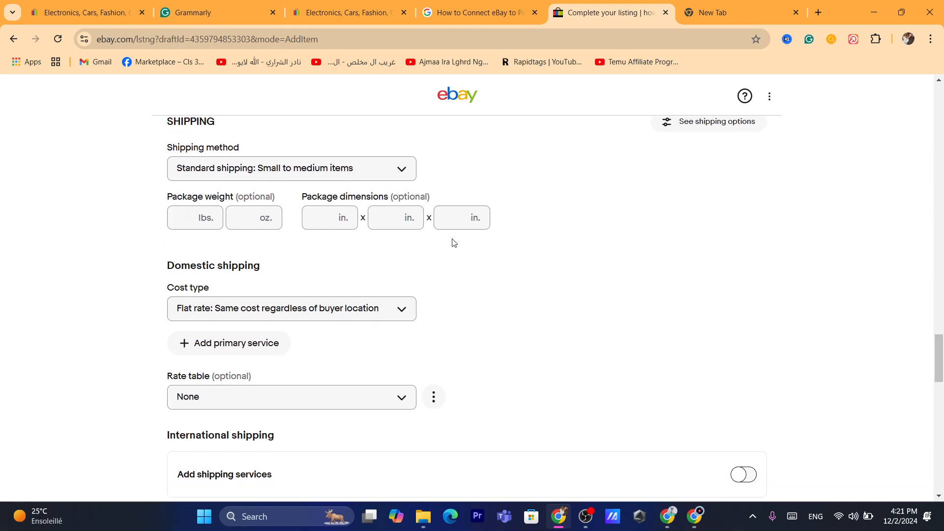
Step: Save Economy Shipping (1–10 business days) as the primary domestic service, with FedEx Ground Economy unticked
left_click(259, 345)
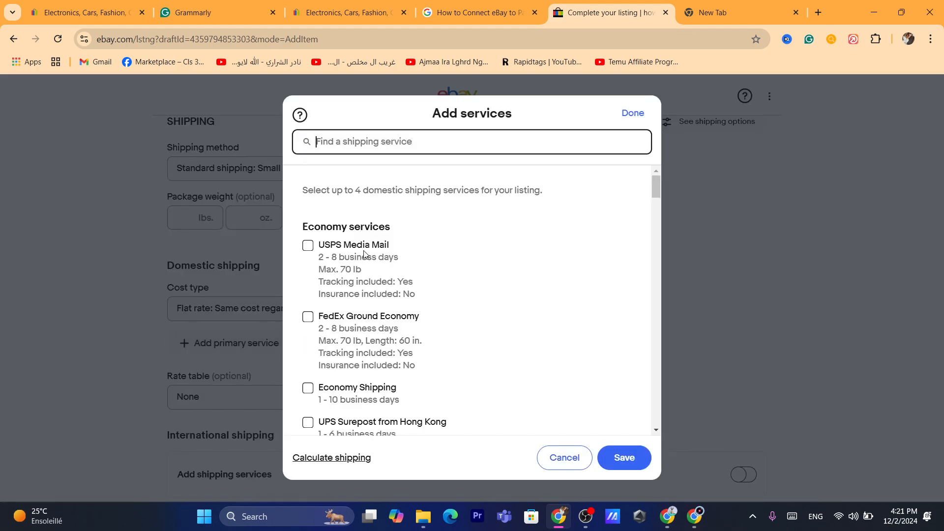
left_click(329, 320)
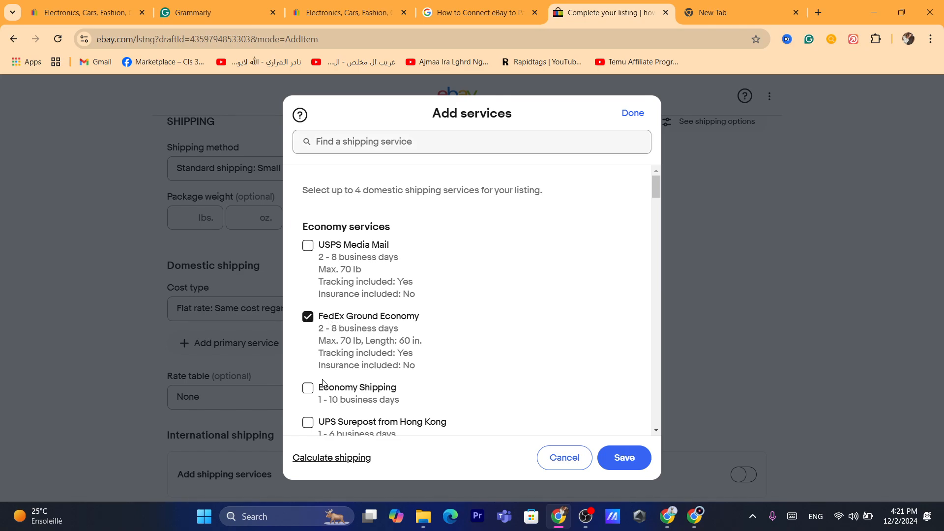
left_click(340, 388)
left_click(329, 315)
left_click(611, 453)
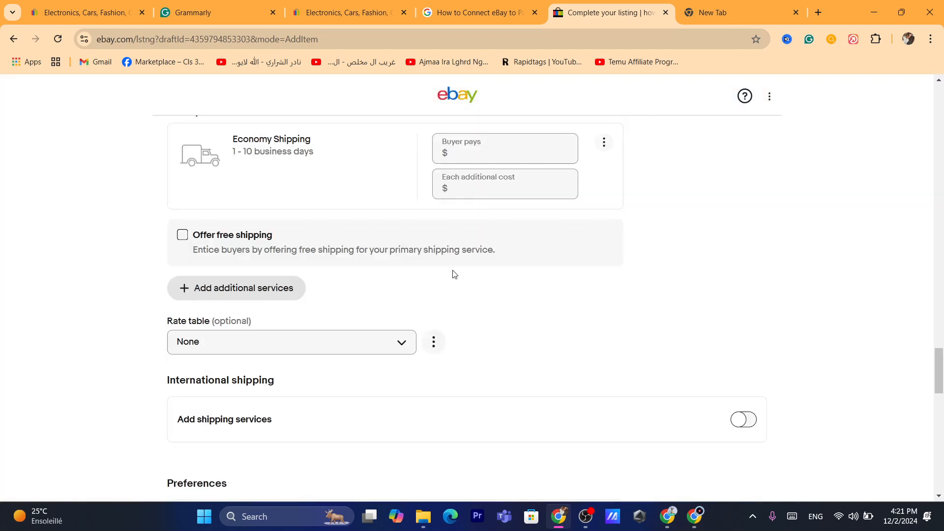
Step: Scroll past Preferences and Promote your listing and submit the listing with List it
scroll(423, 272, "down", 5)
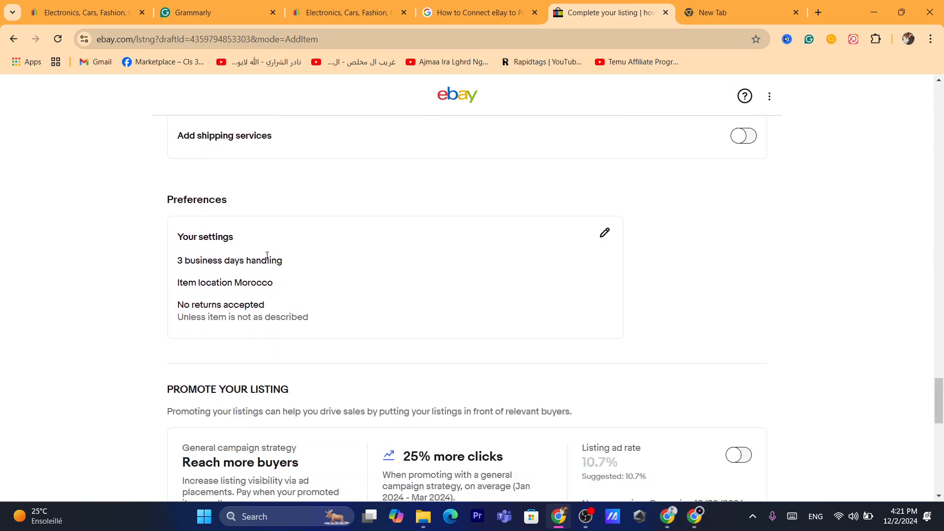
left_click(215, 273)
left_click(215, 272)
left_click_drag(941, 409, 942, 450)
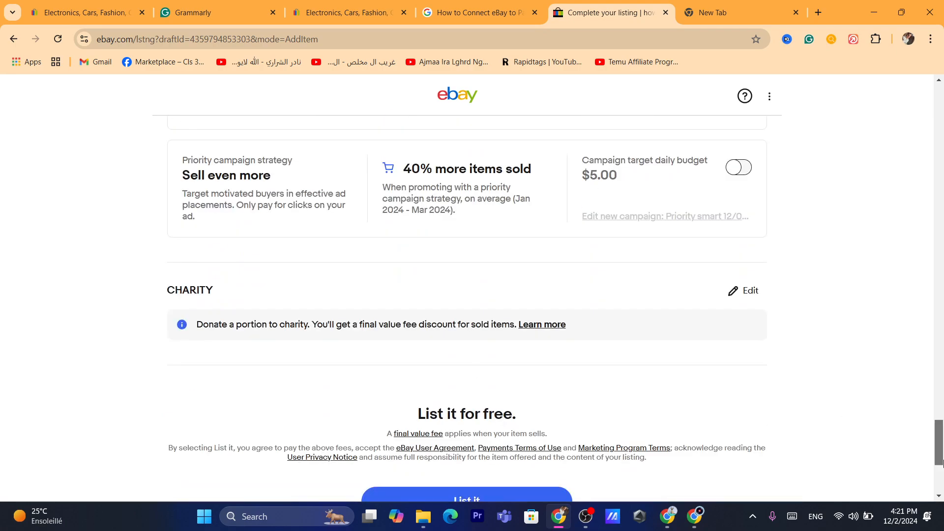
scroll(507, 411, "down", 3)
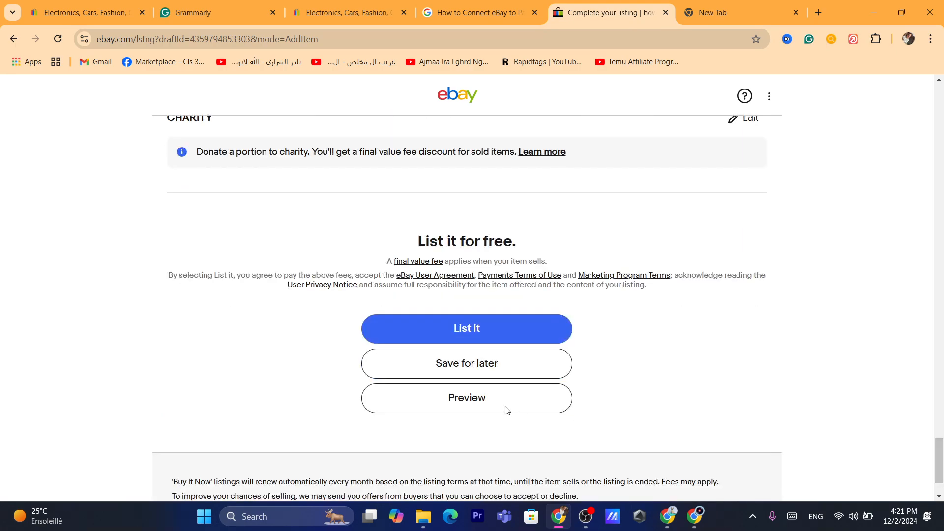
left_click(450, 328)
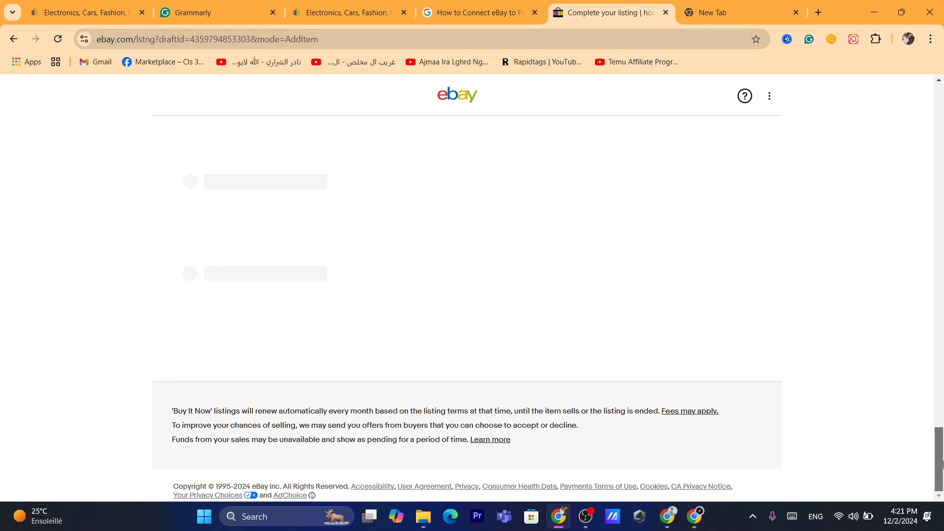
left_click_drag(936, 465, 841, 71)
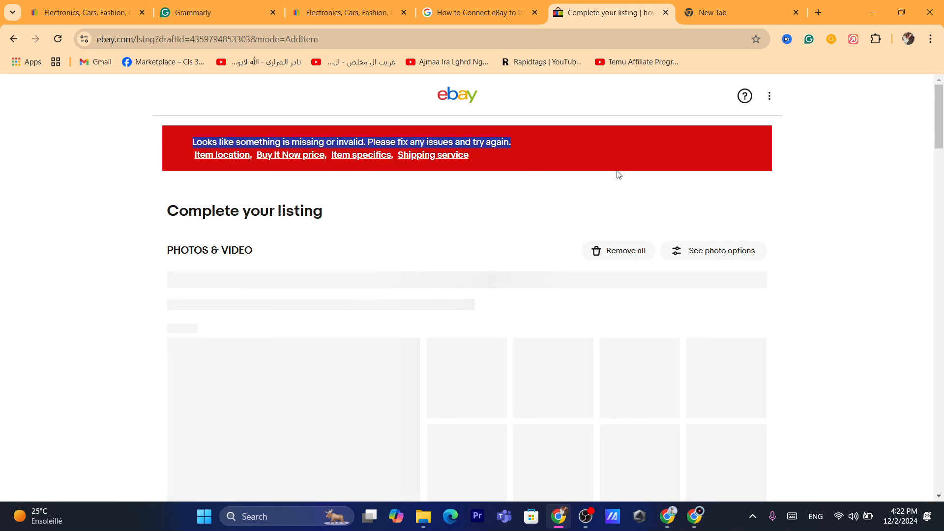
Step: Reload the listing page and scroll back down to Preferences
left_click_drag(941, 106, 937, 134)
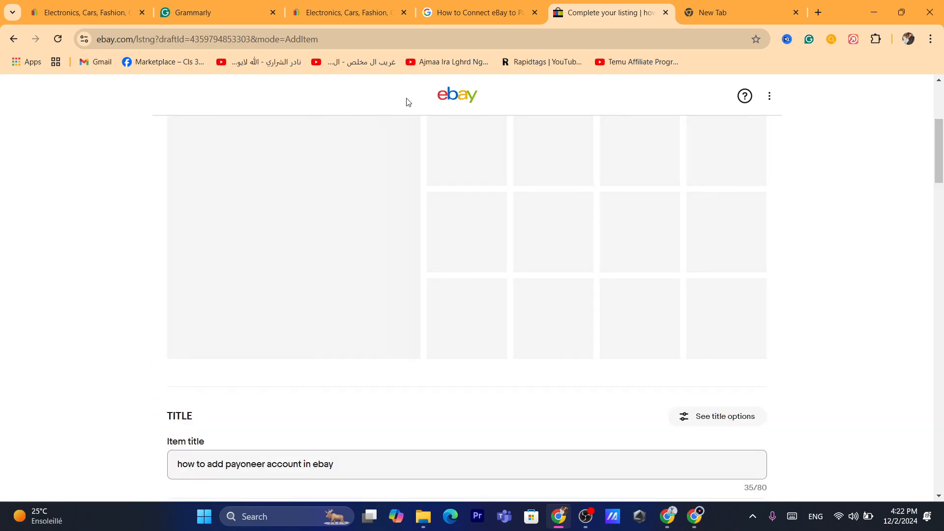
left_click(59, 37)
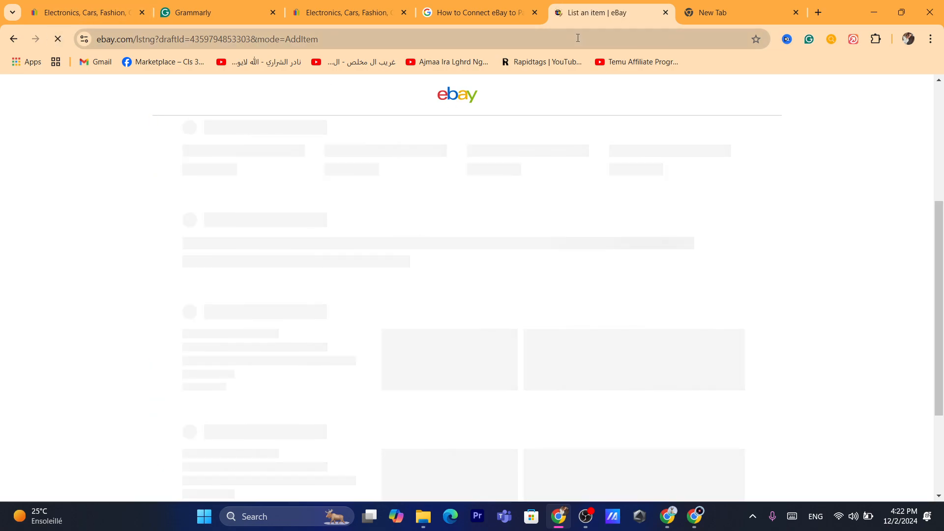
left_click(577, 37)
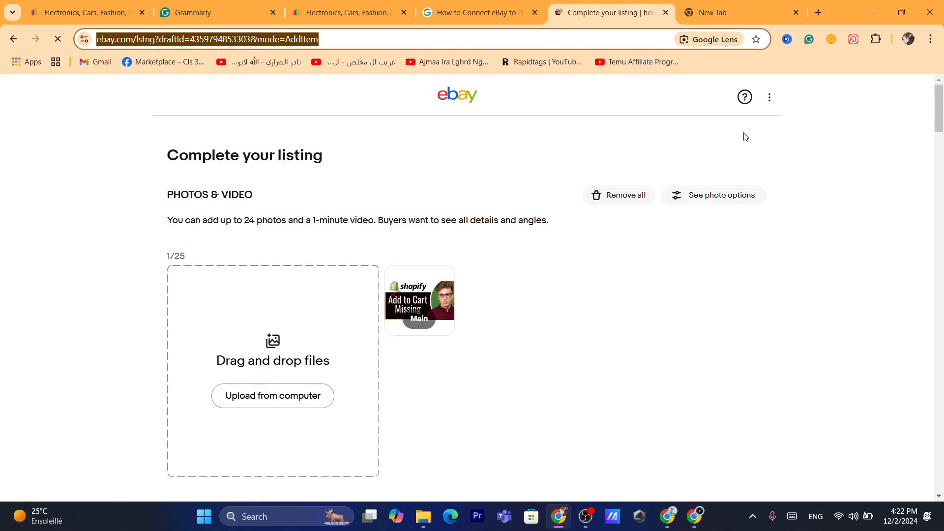
left_click_drag(939, 101, 935, 68)
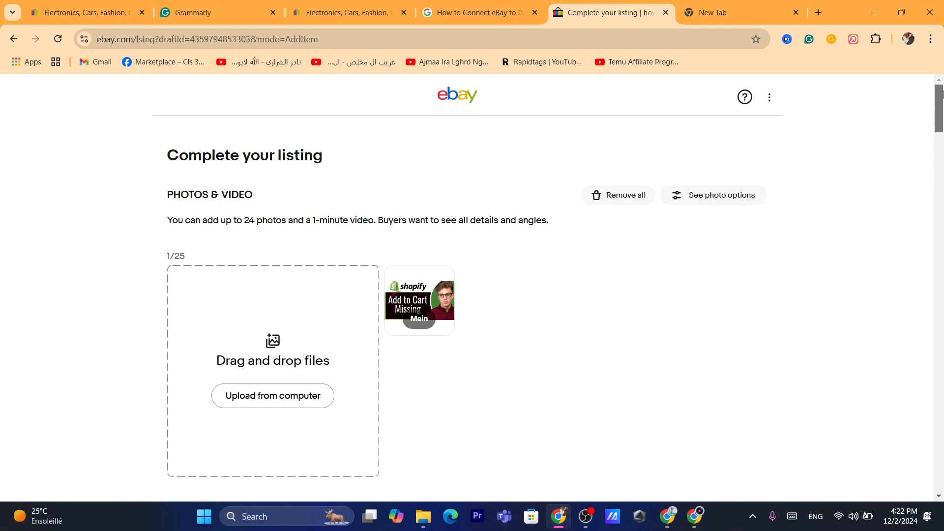
left_click_drag(938, 101, 935, 391)
Step: Set the item location city to agadir, Morocco in Preferences
left_click(605, 176)
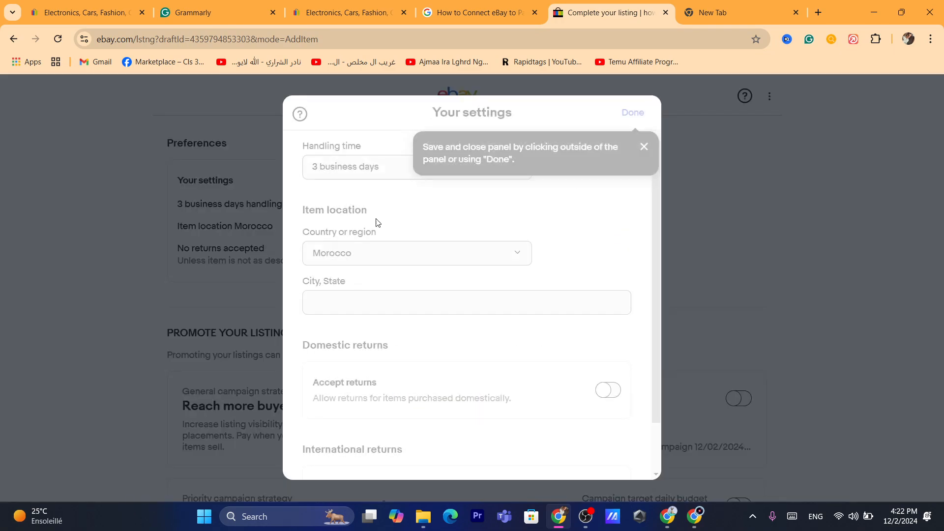
left_click(380, 299)
left_click(399, 332)
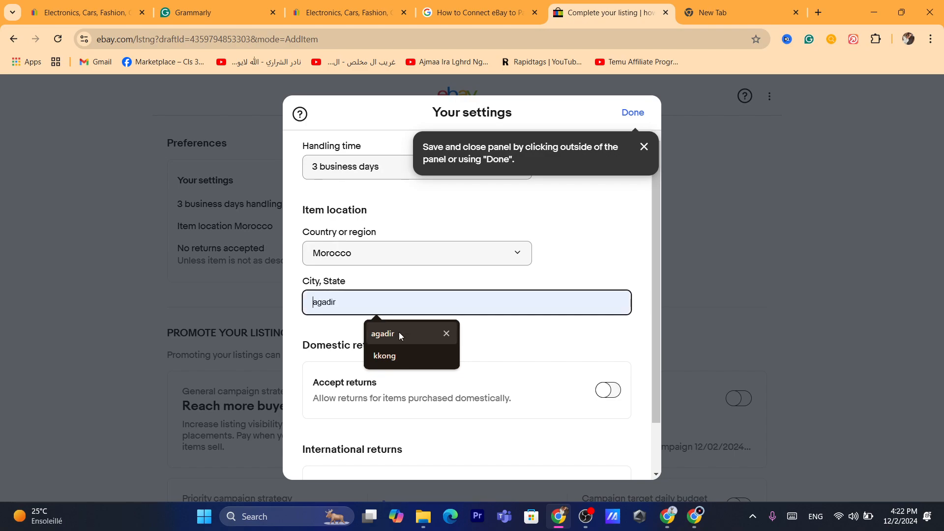
left_click(628, 121)
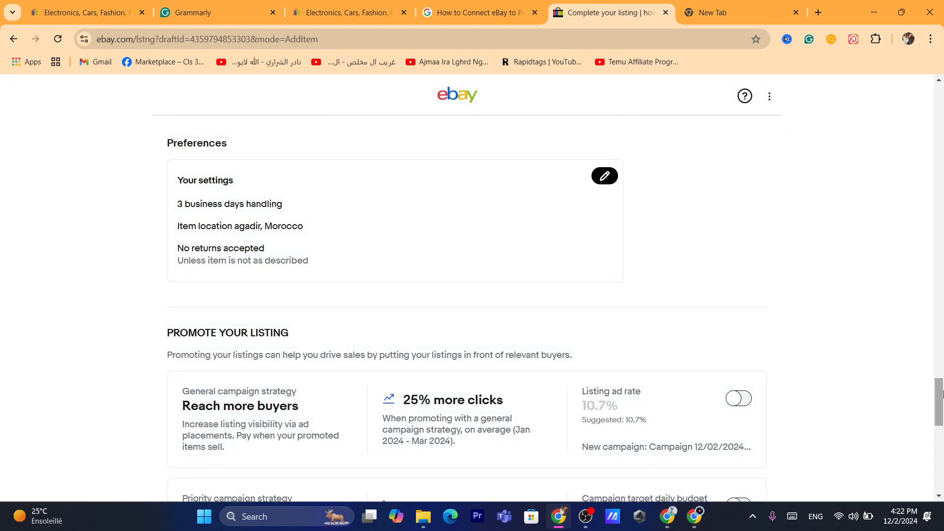
left_click_drag(939, 395, 940, 363)
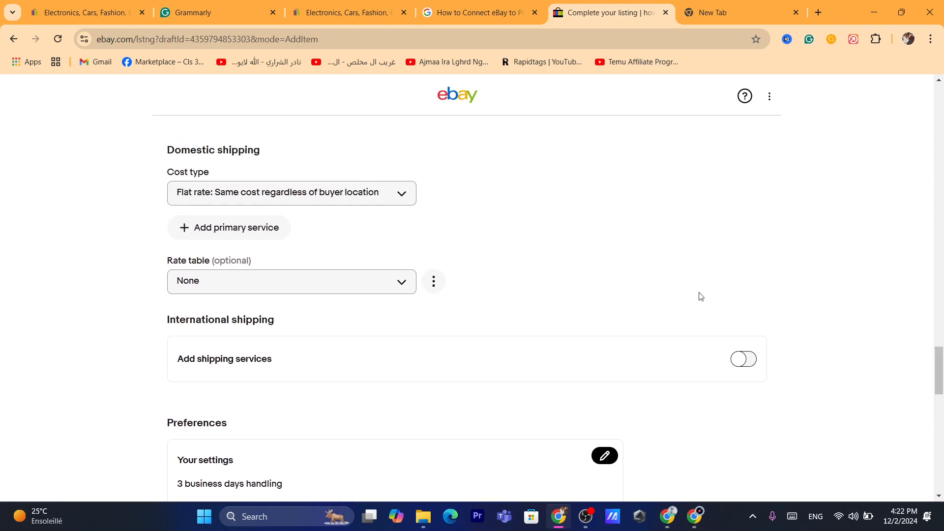
Step: Save Economy Shipping as the primary domestic shipping service
left_click(230, 231)
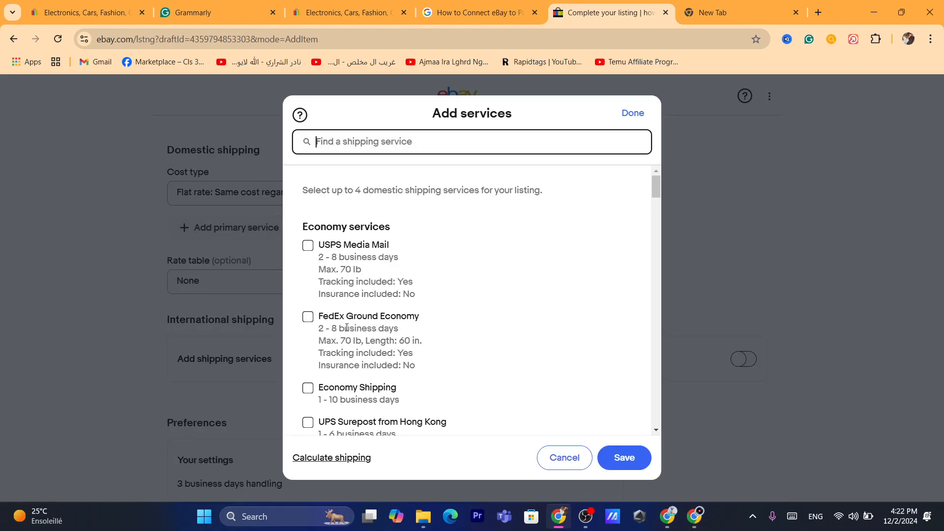
left_click(344, 397)
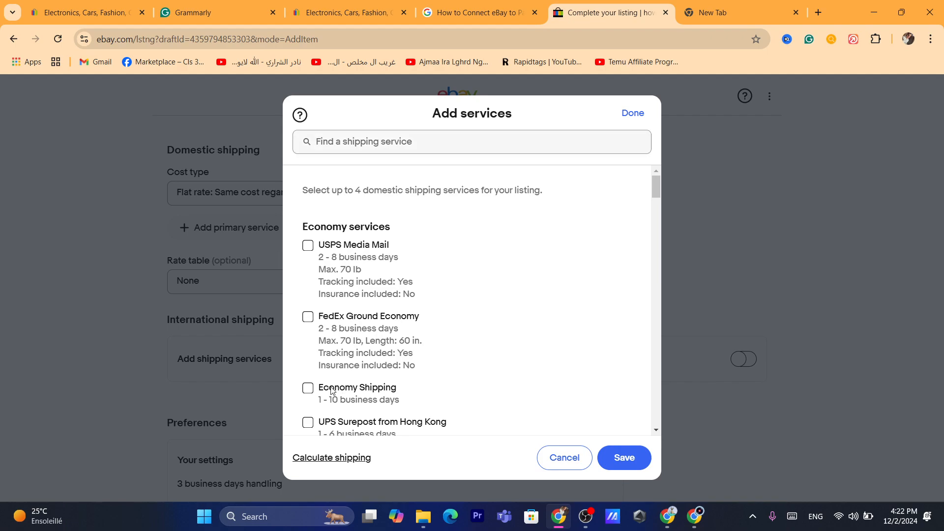
left_click(622, 457)
Step: Enter a Buy It Now price of 120, correcting the earlier mistyped value
scroll(941, 364, "up", 1)
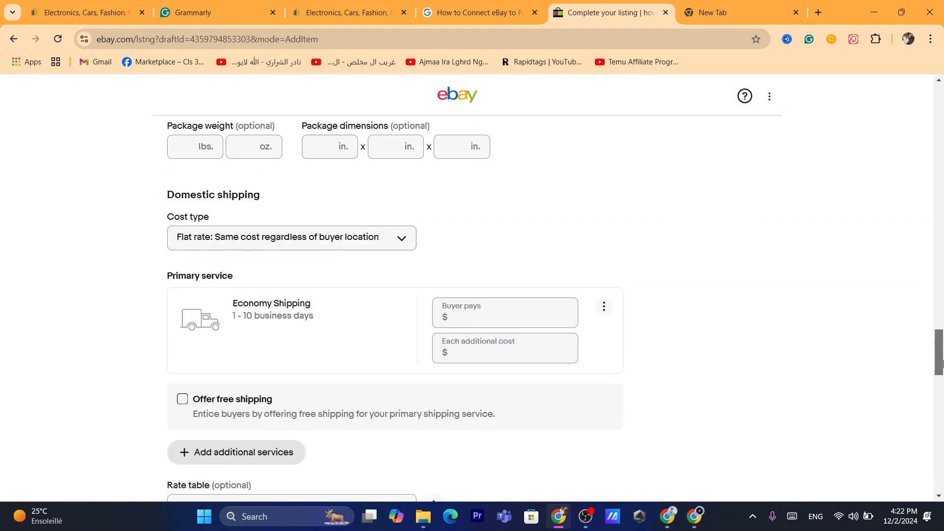
left_click_drag(942, 364, 942, 291)
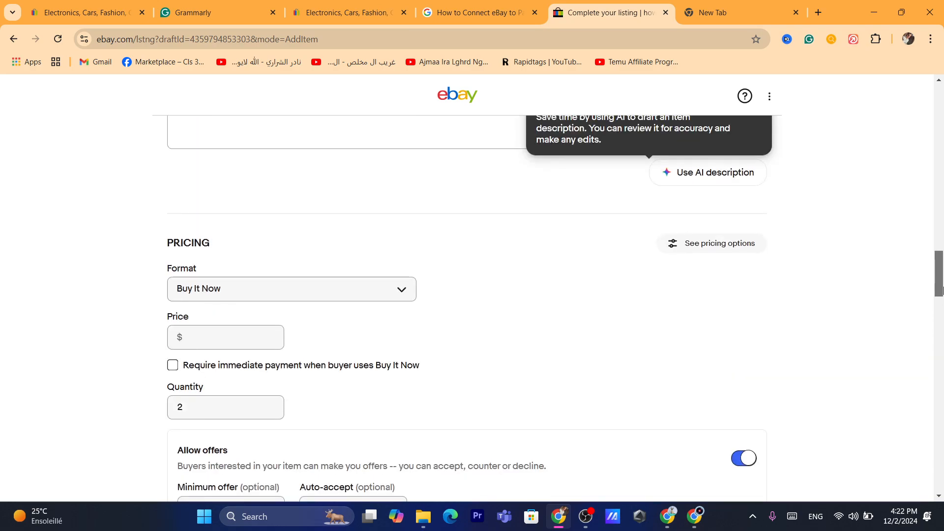
left_click(203, 344)
type("10")
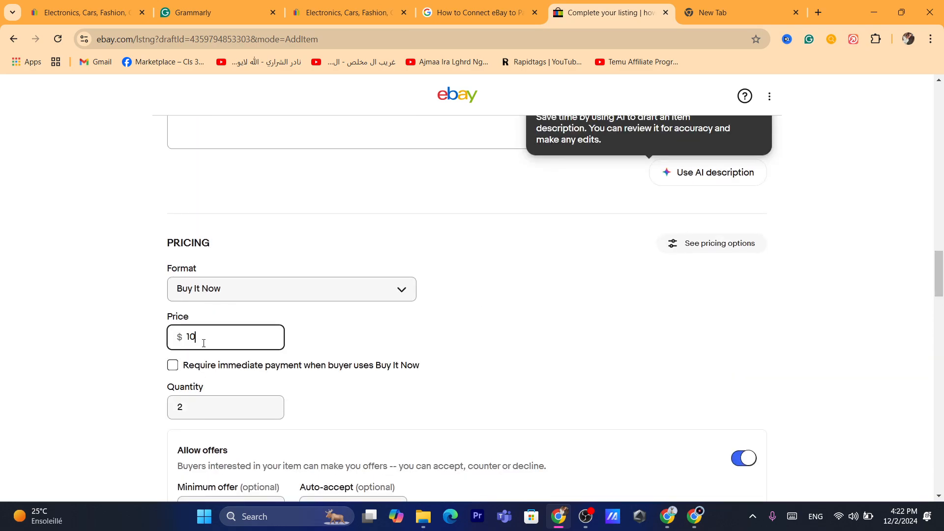
key("BackSpace")
key("BackSpace")
type("201")
left_click(470, 364)
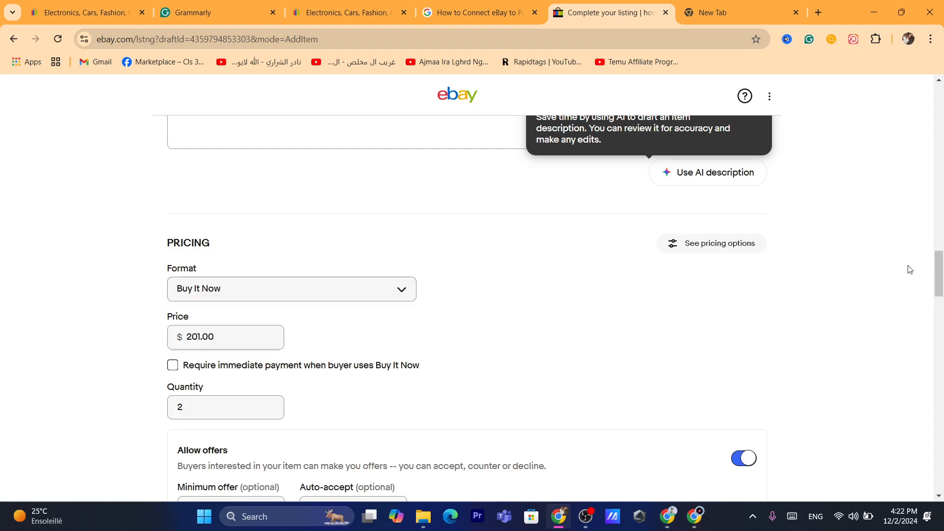
left_click(232, 331)
type("1")
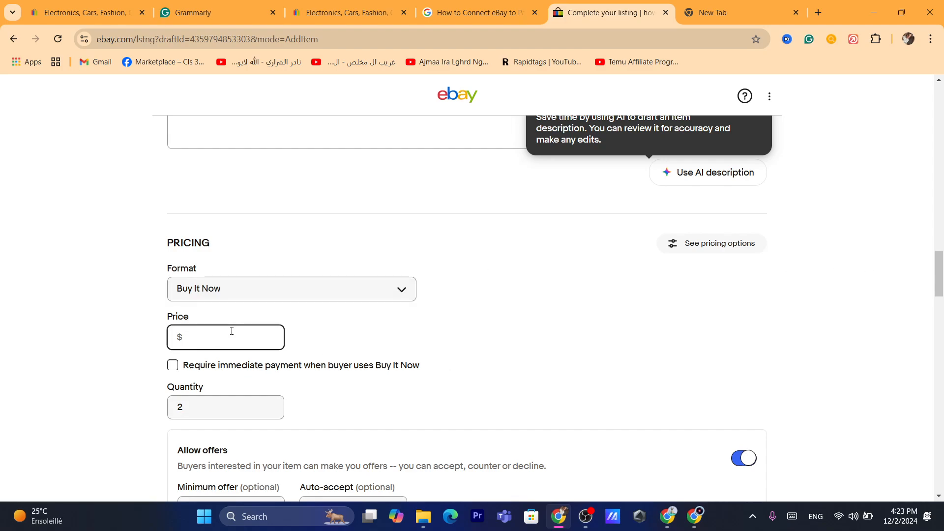
type("20")
left_click(602, 326)
scroll(603, 326, "down", 20)
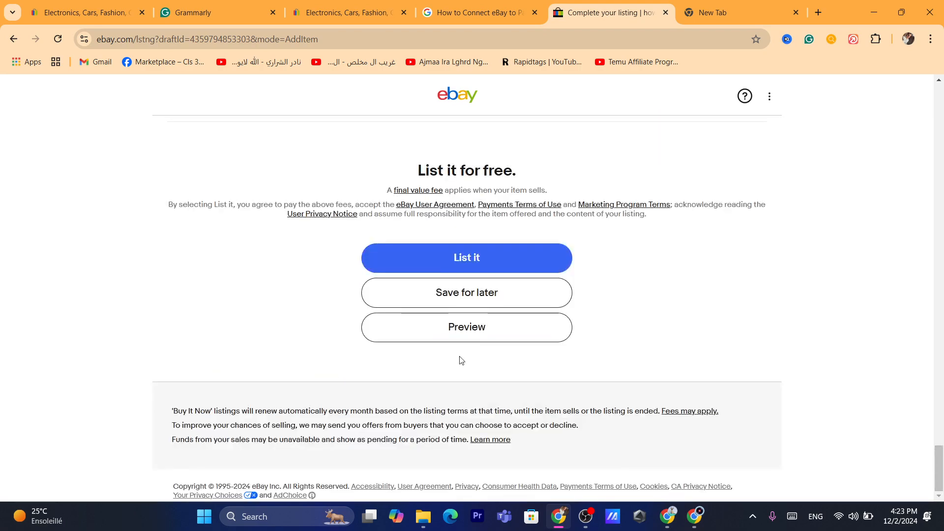
Step: Resubmit the listing, then search 'english' and set the book's Language item specific to English
left_click(476, 259)
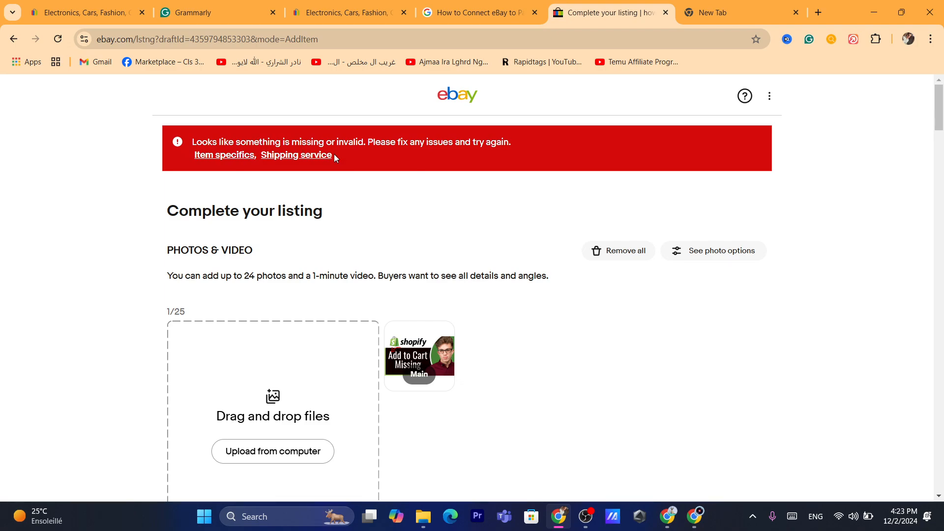
left_click(238, 156)
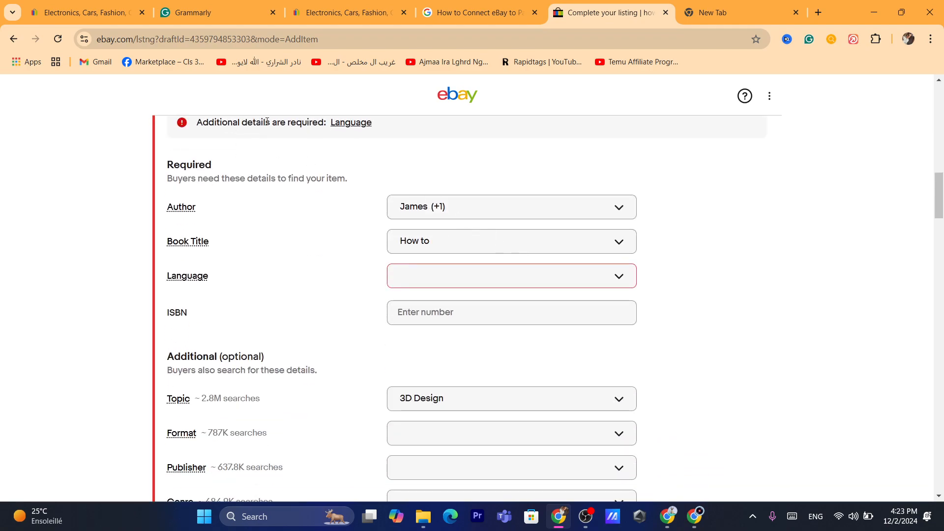
left_click(433, 280)
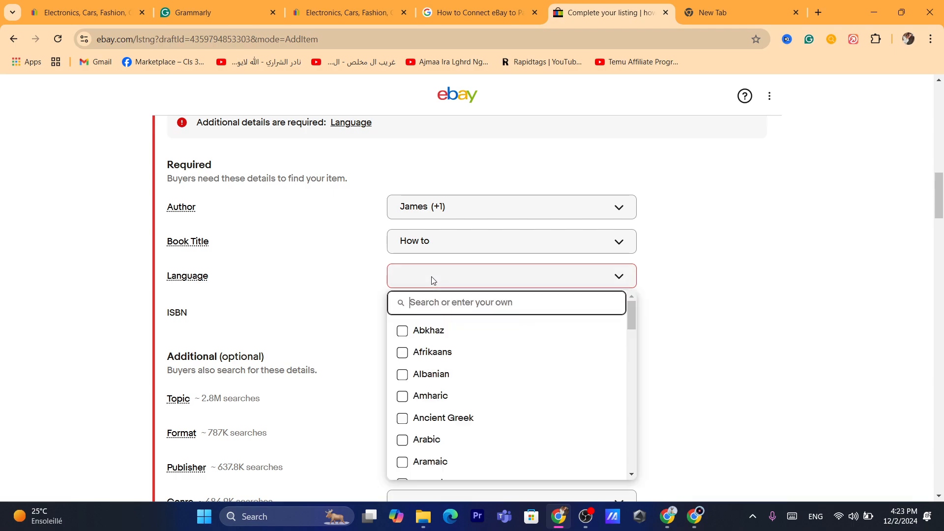
left_click(433, 279)
left_click(433, 279)
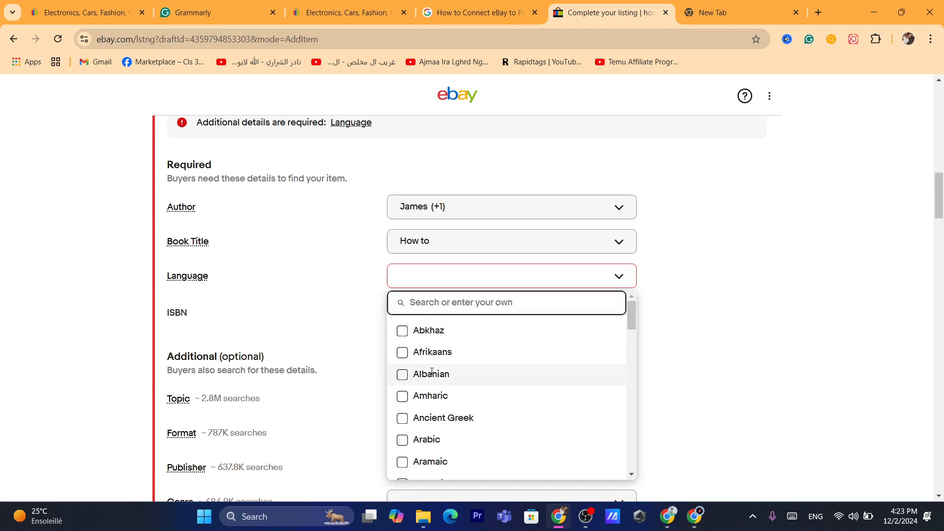
type("e")
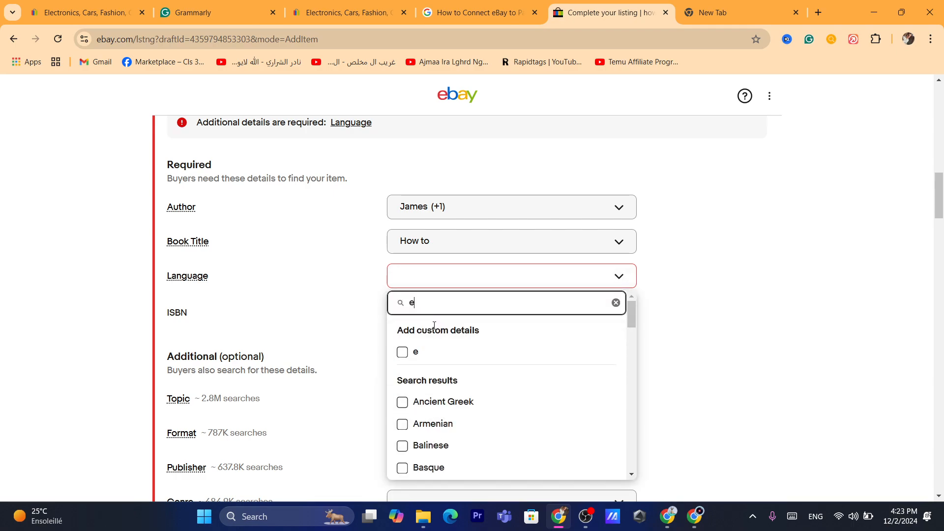
type("nglish")
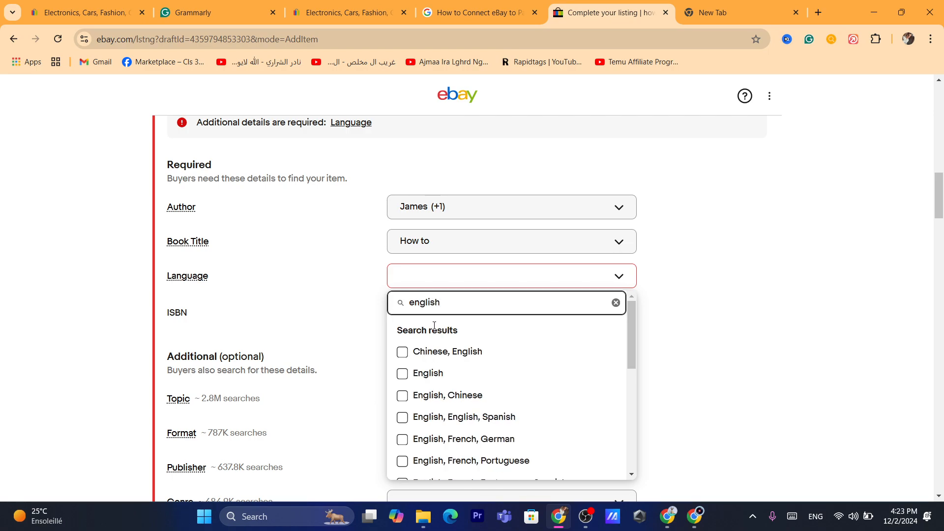
left_click(435, 377)
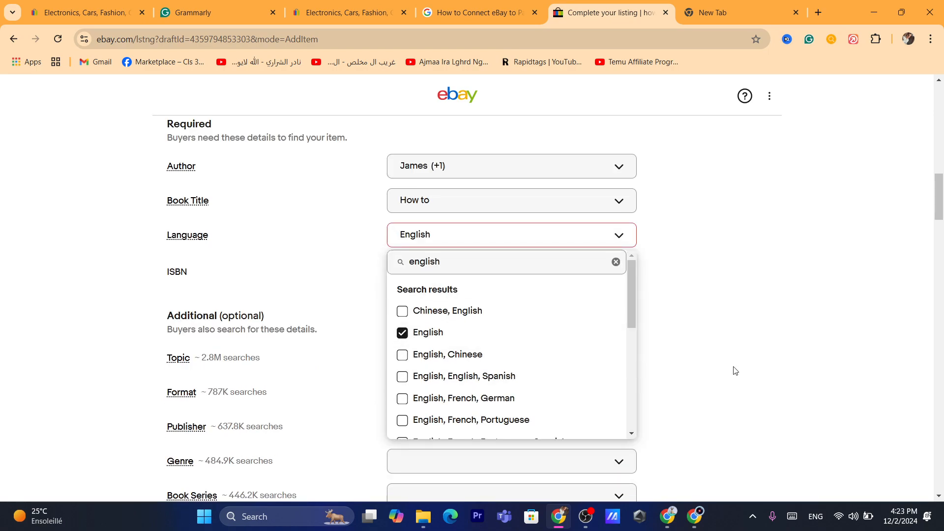
left_click(735, 371)
left_click_drag(939, 197, 939, 104)
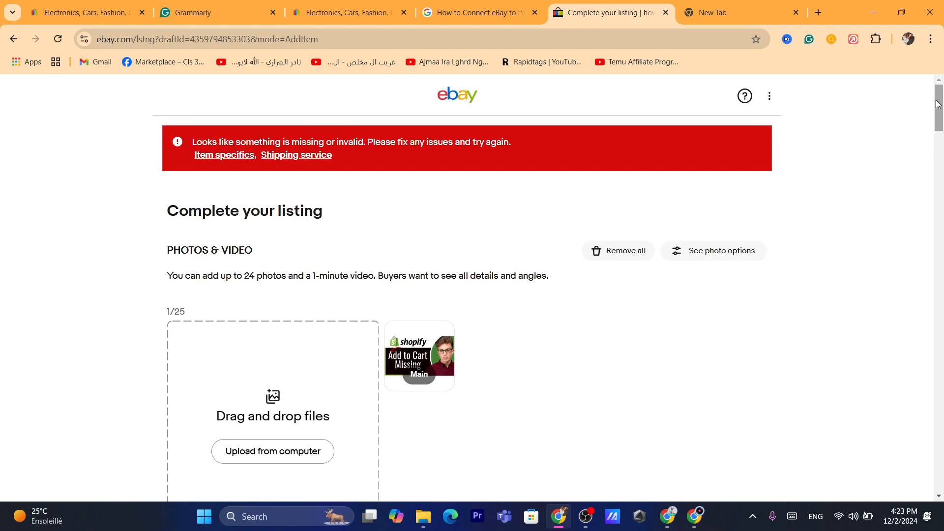
Step: Change the shipping method to Freight: Oversized items, leaving the package weight empty
left_click(276, 156)
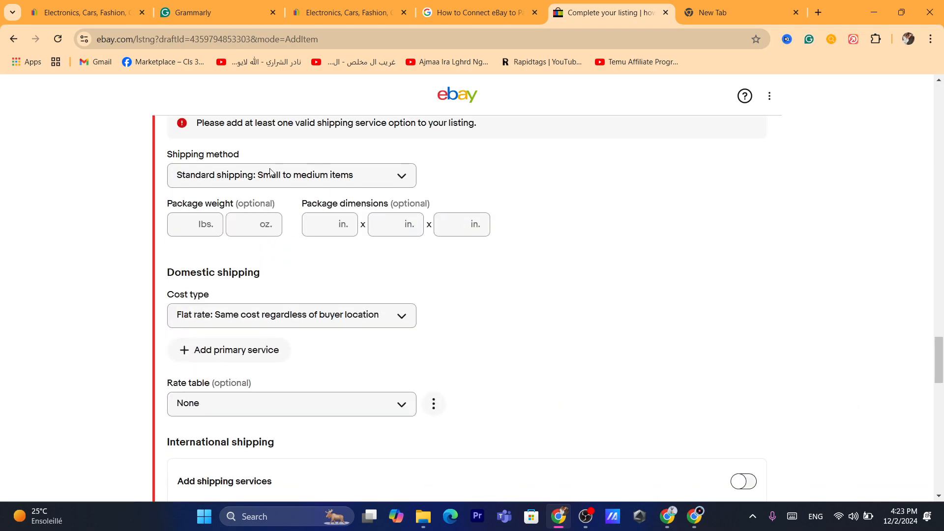
left_click(256, 180)
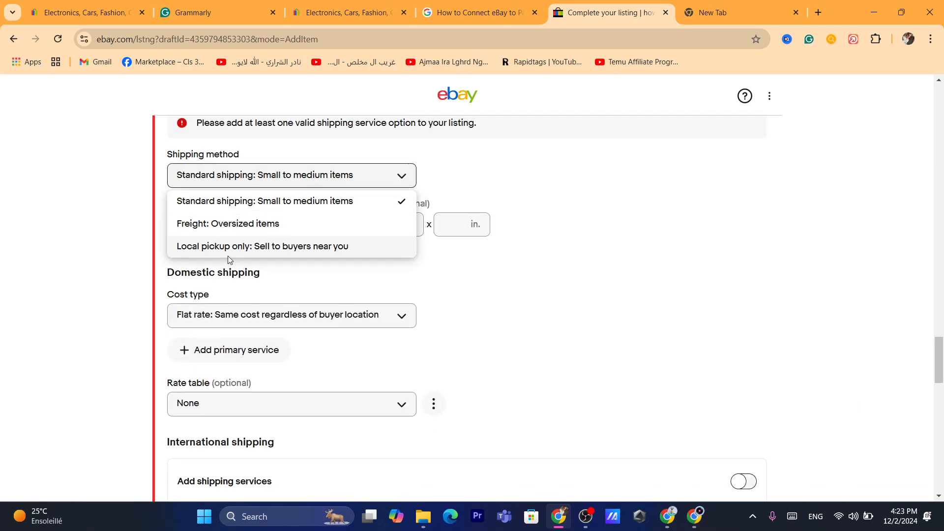
left_click(229, 225)
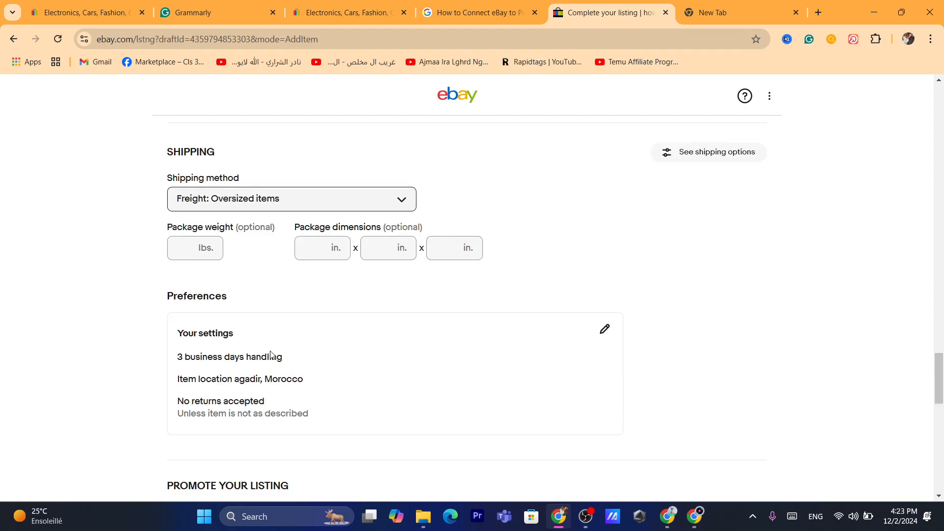
left_click(186, 244)
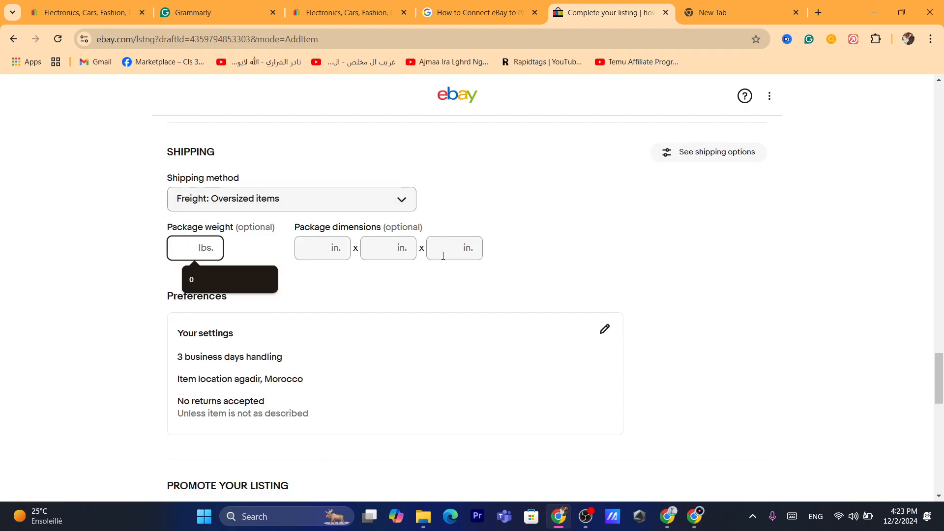
left_click(816, 279)
Step: Resubmit the corrected listing with List it
left_click(941, 427)
left_click_drag(940, 412, 931, 479)
left_click(441, 253)
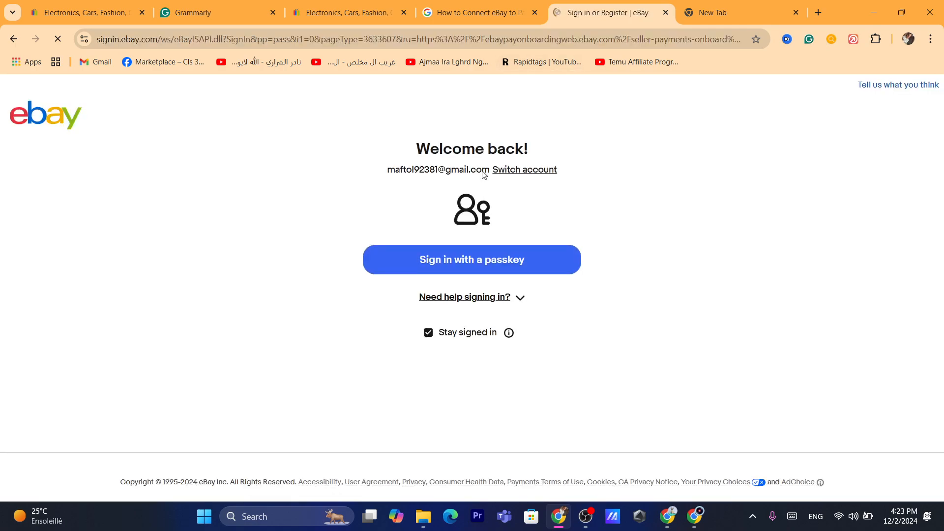
Step: Sign in to eBay with a passkey, confirming with the Windows Security PIN
left_click(448, 265)
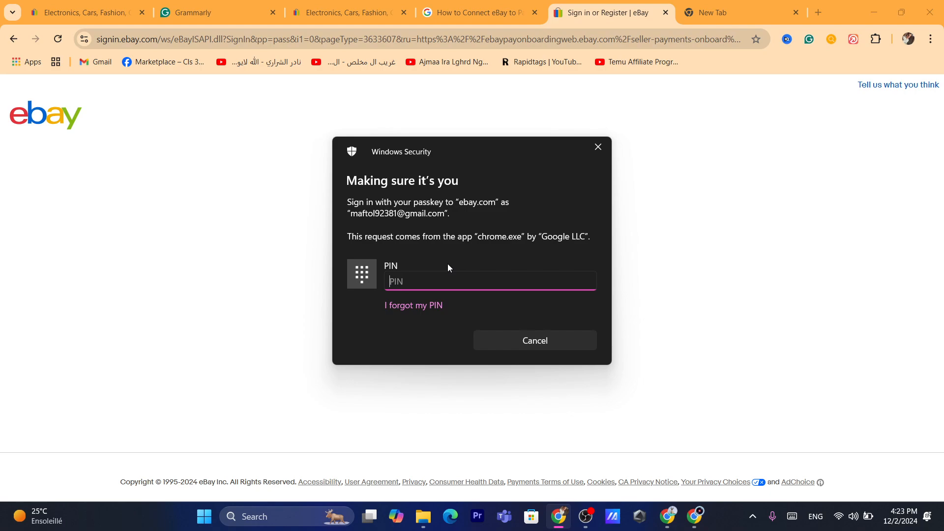
type("••••")
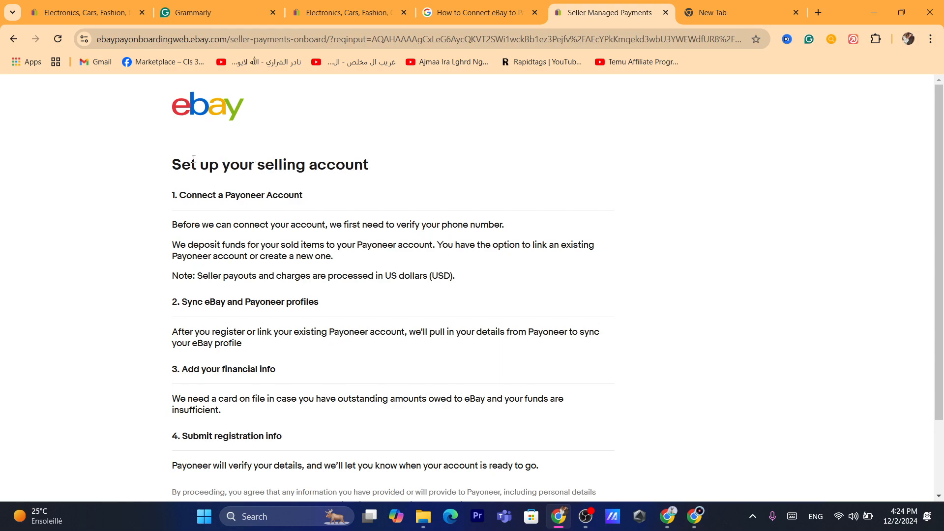
Step: Review the Connect a Payoneer Account and Sync eBay and Payoneer profiles setup steps
left_click_drag(172, 170, 395, 154)
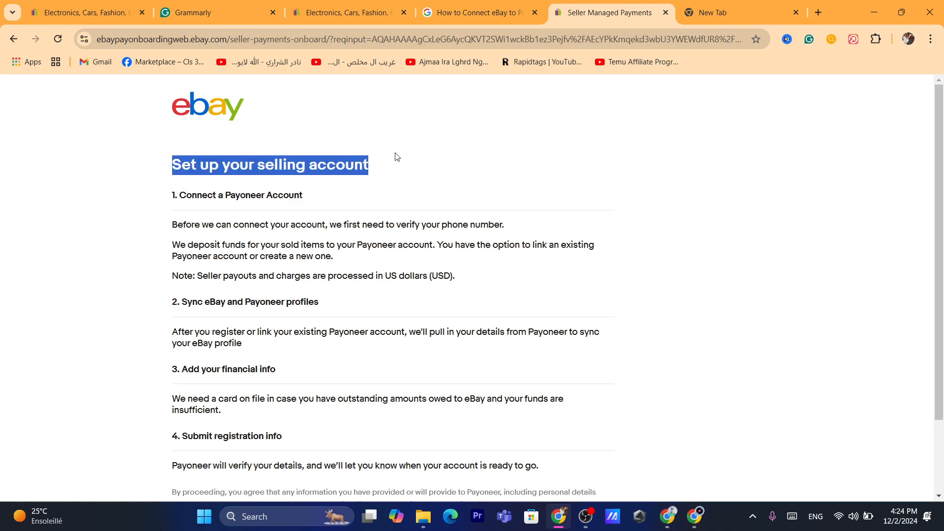
left_click(217, 192)
left_click_drag(307, 195, 176, 195)
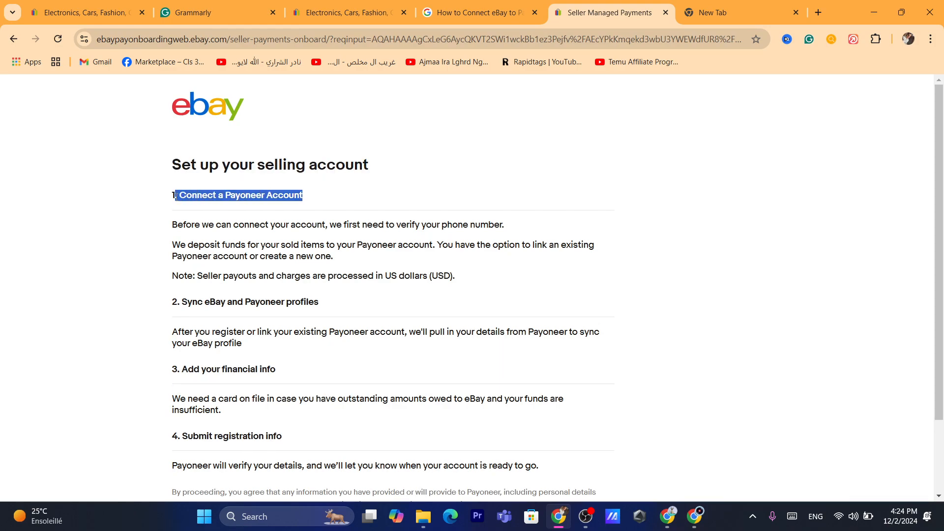
left_click_drag(182, 300, 342, 297)
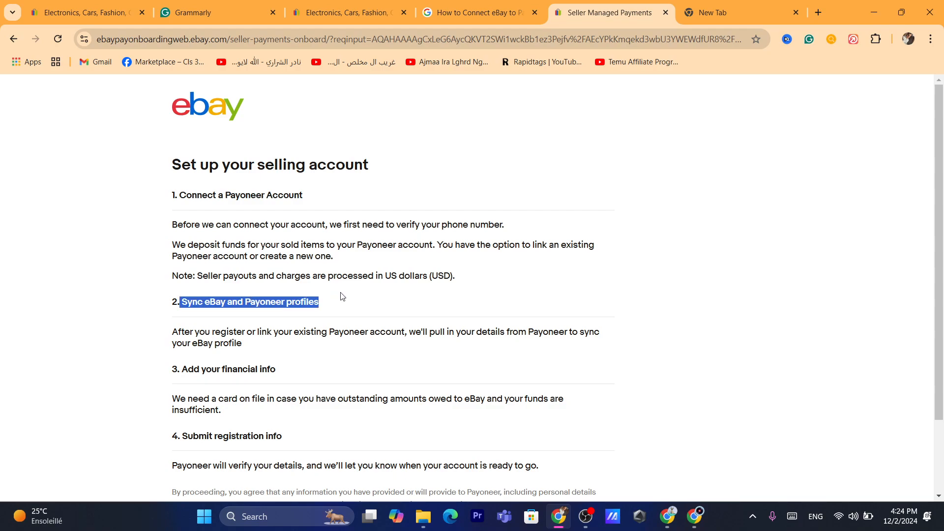
left_click(343, 296)
Step: Review the Add your financial info and Submit registration info steps, then choose Get started
scroll(378, 293, "down", 2)
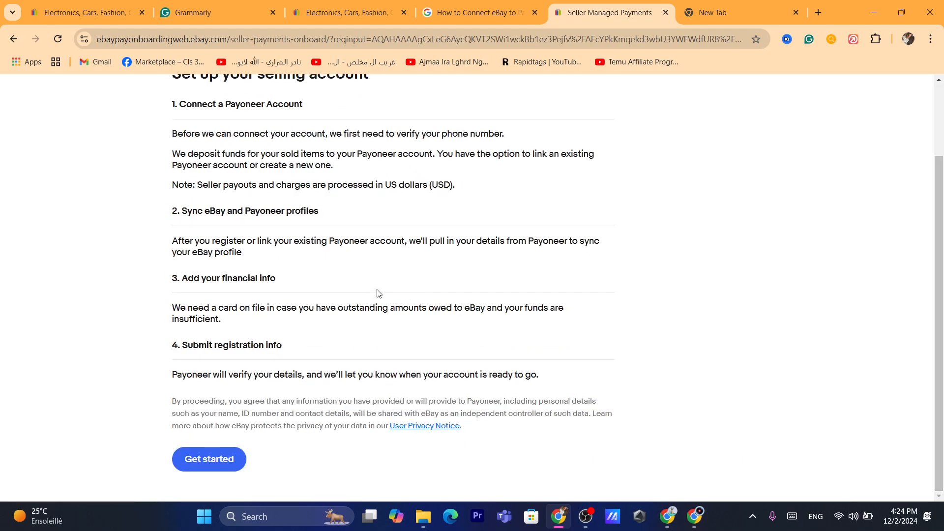
mouse_move(171, 279)
left_mouse_down()
mouse_move(296, 282)
mouse_move(187, 274)
left_mouse_up()
left_click(296, 284)
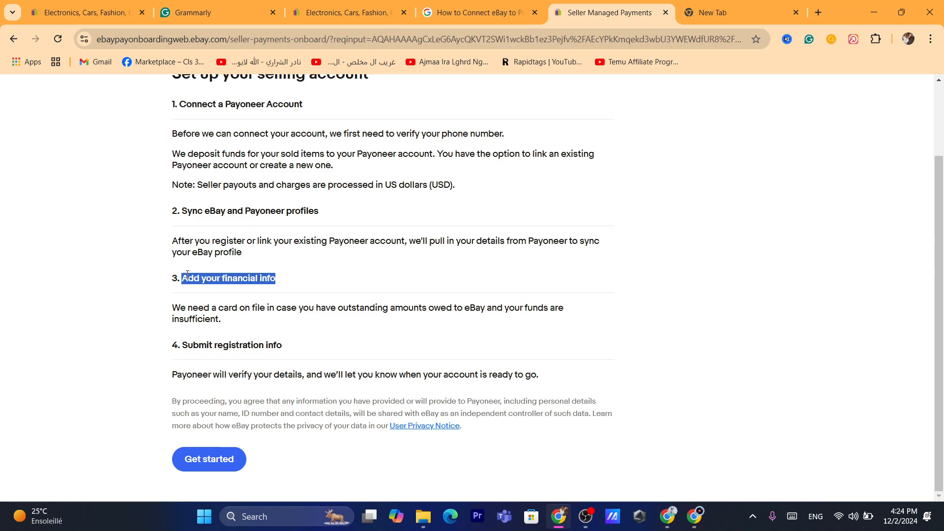
left_click(187, 275)
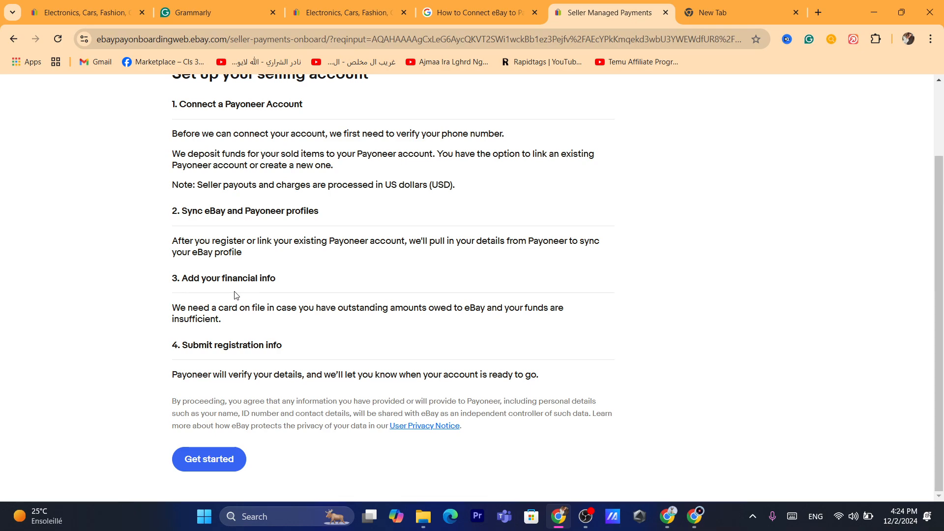
triple_click(256, 350)
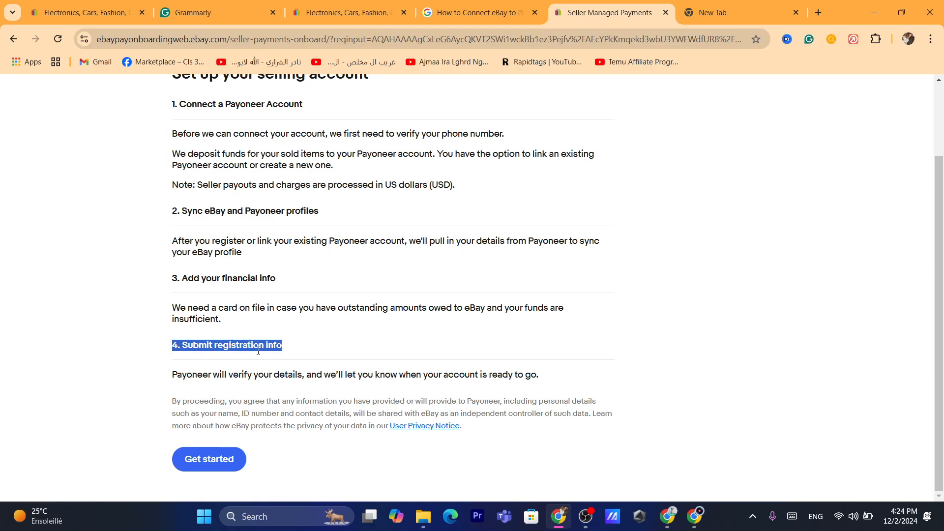
left_click(479, 337)
scroll(674, 226, "up", 2)
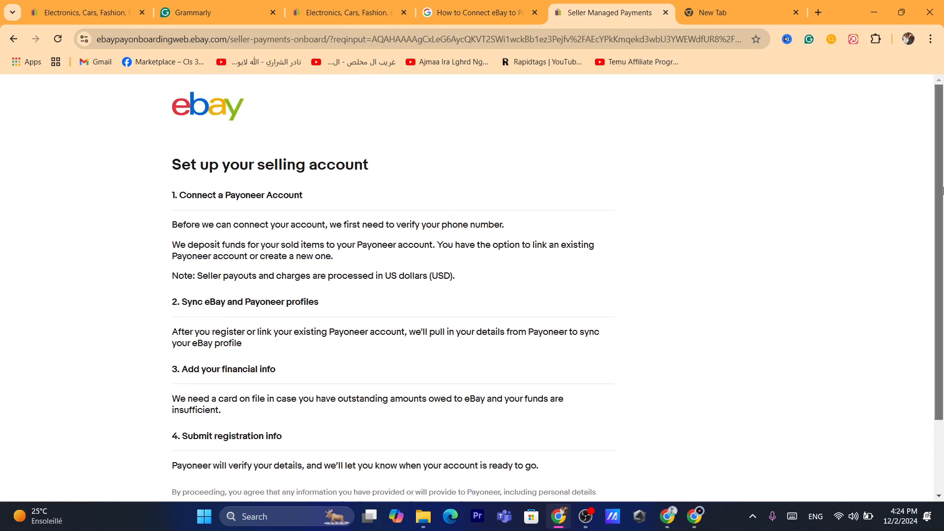
scroll(323, 382, "down", 2)
left_click(208, 465)
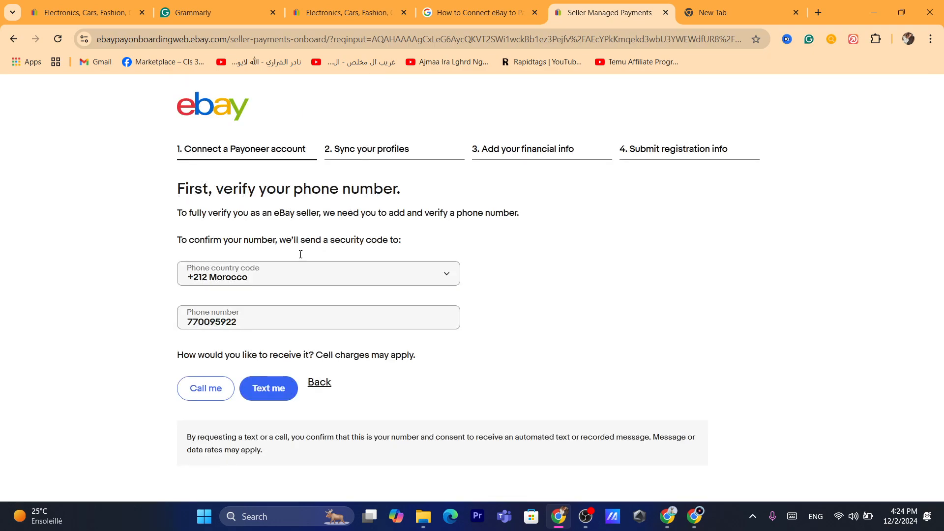
Step: Get a security code texted to the phone and enter it in the Security code field
left_click(252, 385)
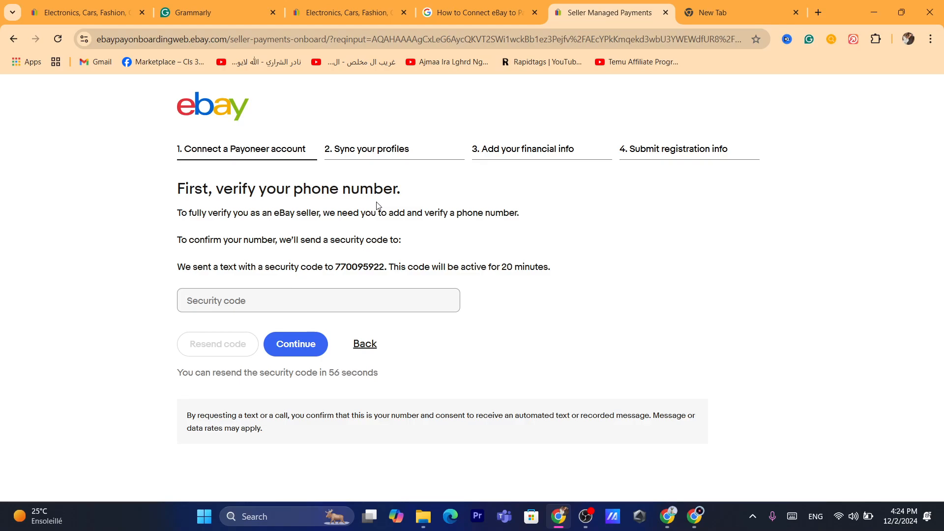
left_click(228, 295)
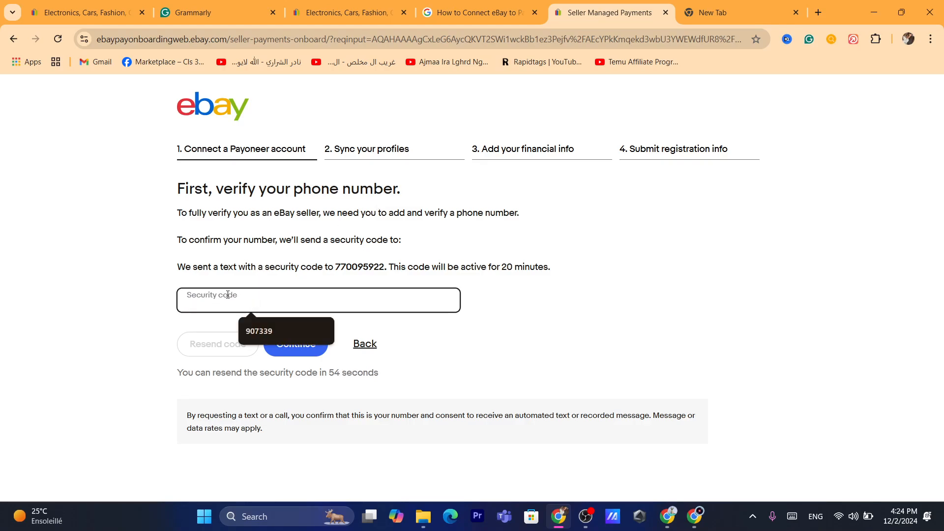
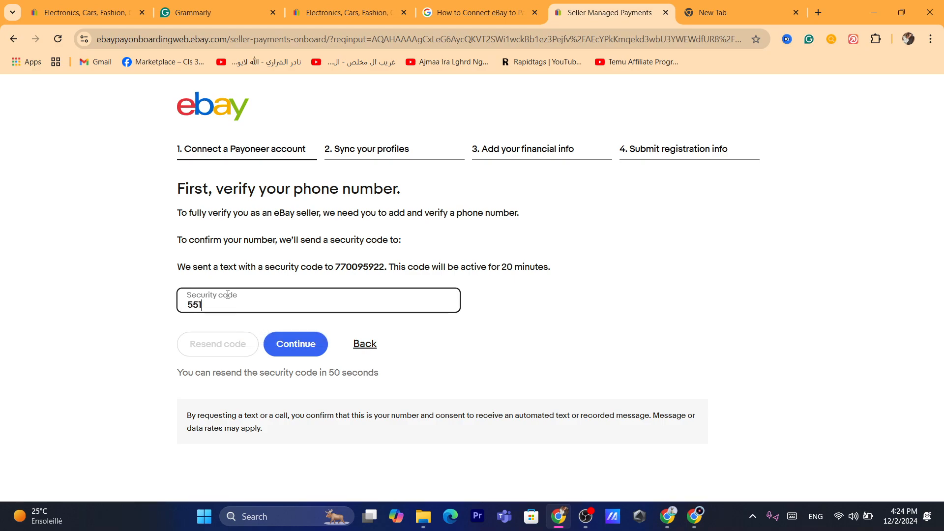
Step: Verify the phone with the code and continue with 'Yes, keep this as an individual account'
left_click(283, 350)
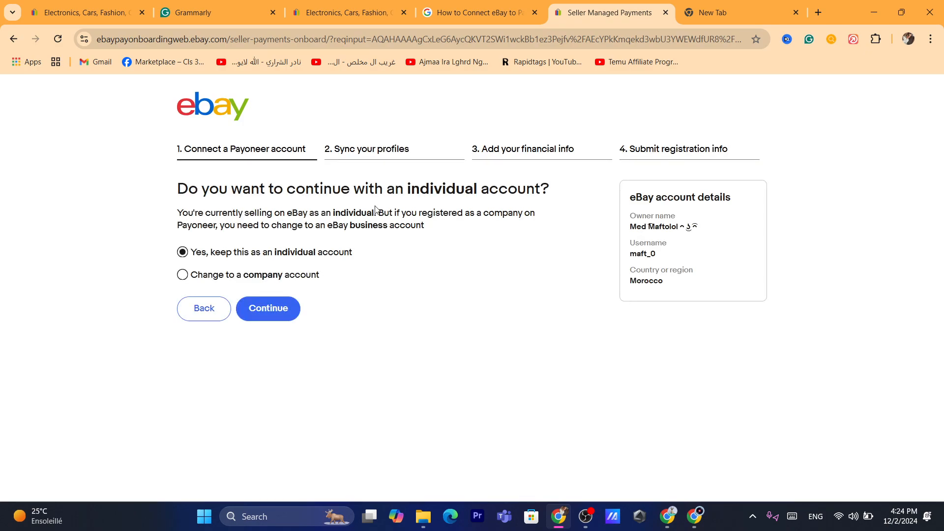
triple_click(271, 184)
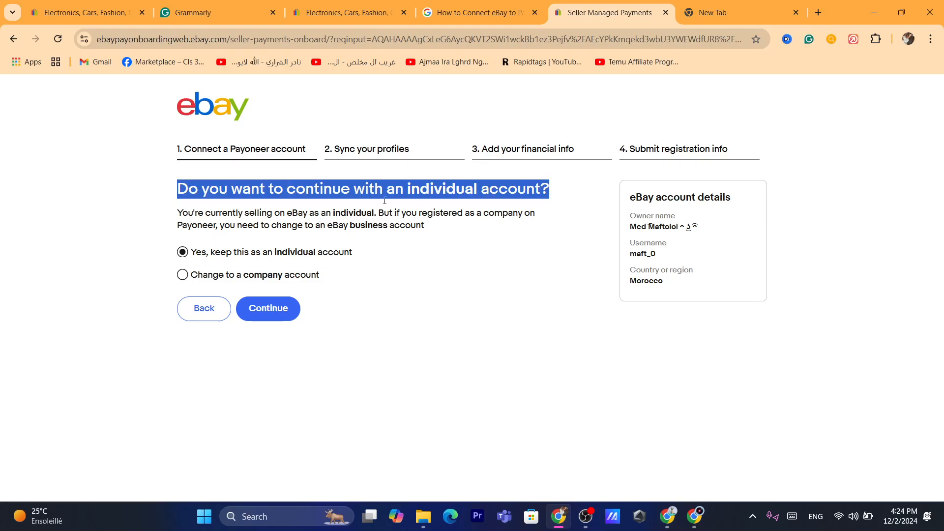
left_click(445, 215)
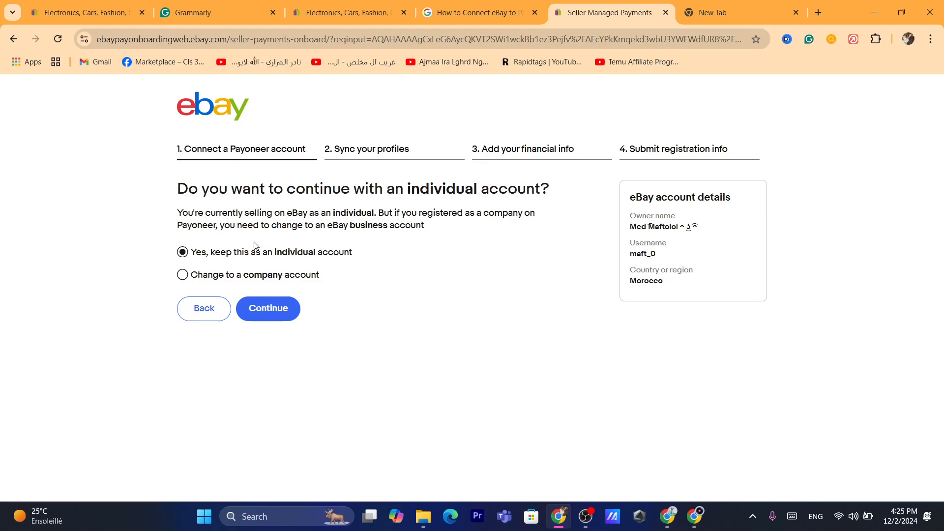
double_click(251, 213)
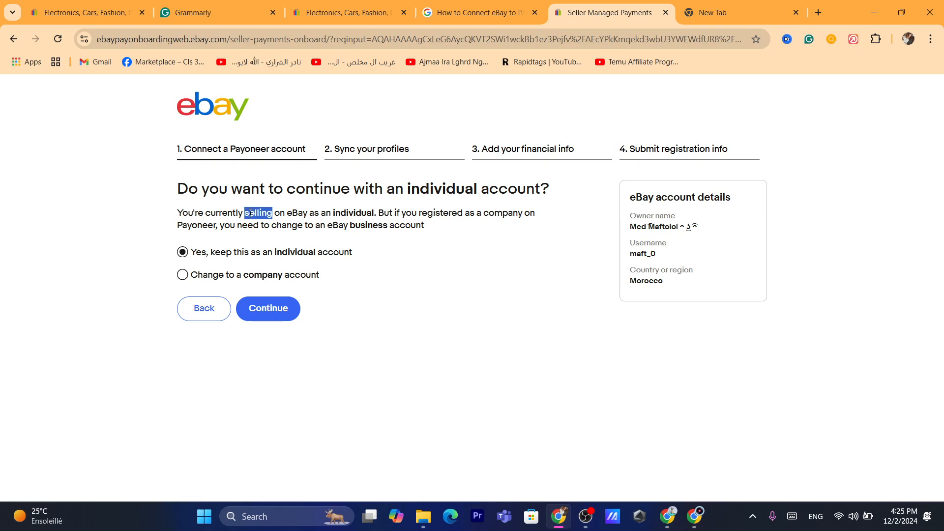
left_click(268, 311)
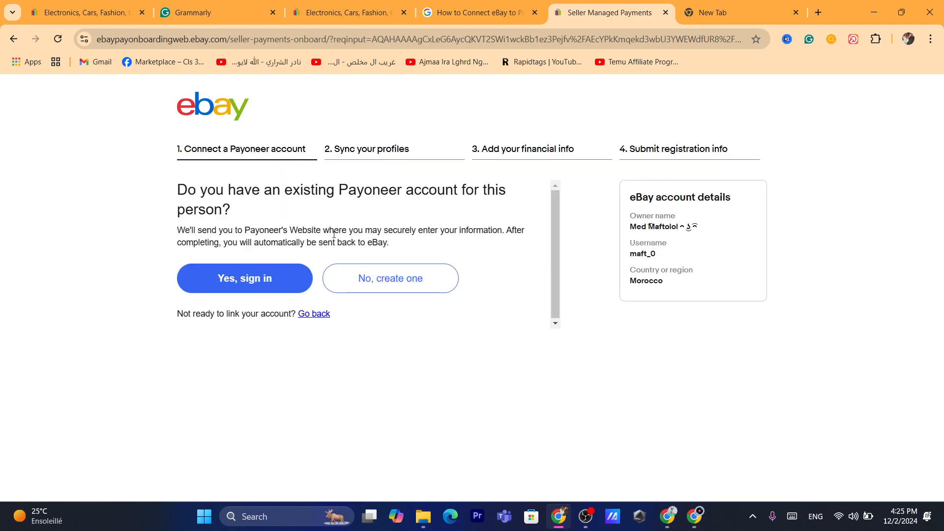
Step: Answer the existing Payoneer account question with Yes, sign in
left_click_drag(181, 191, 367, 209)
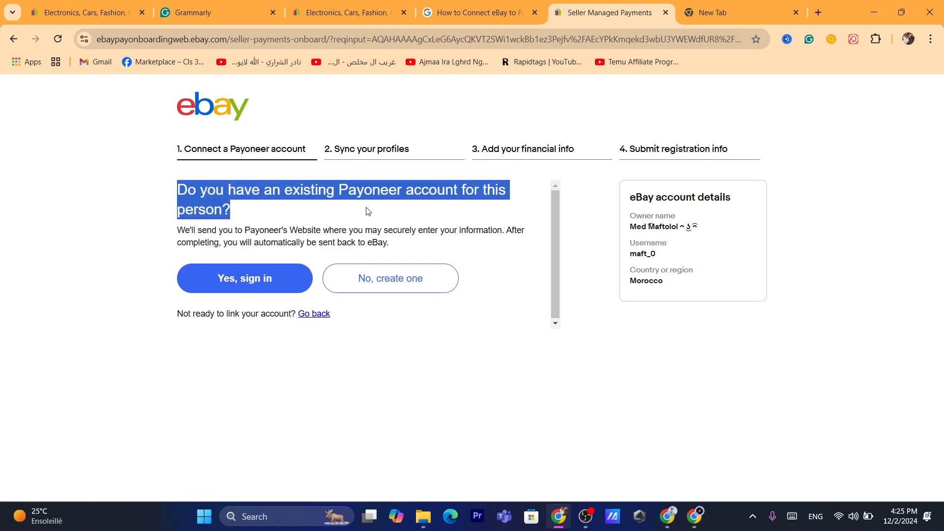
left_click(368, 211)
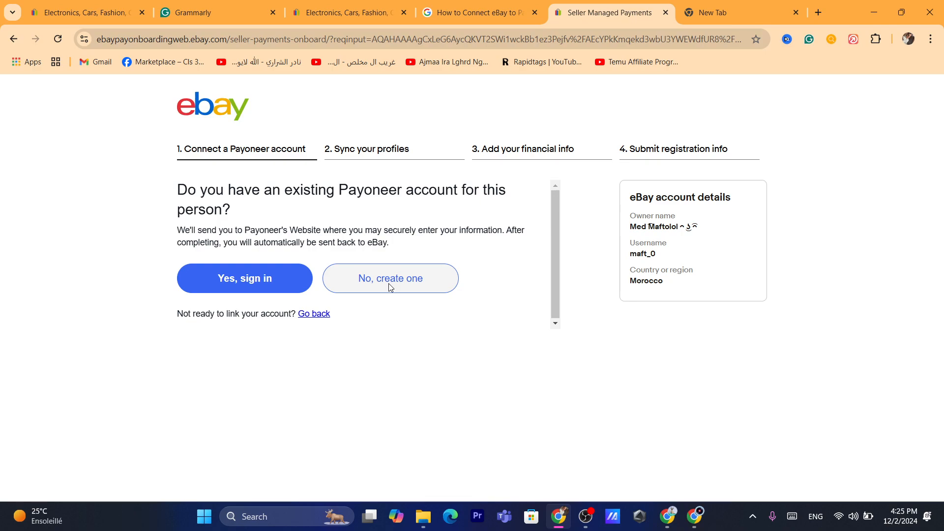
left_click(228, 281)
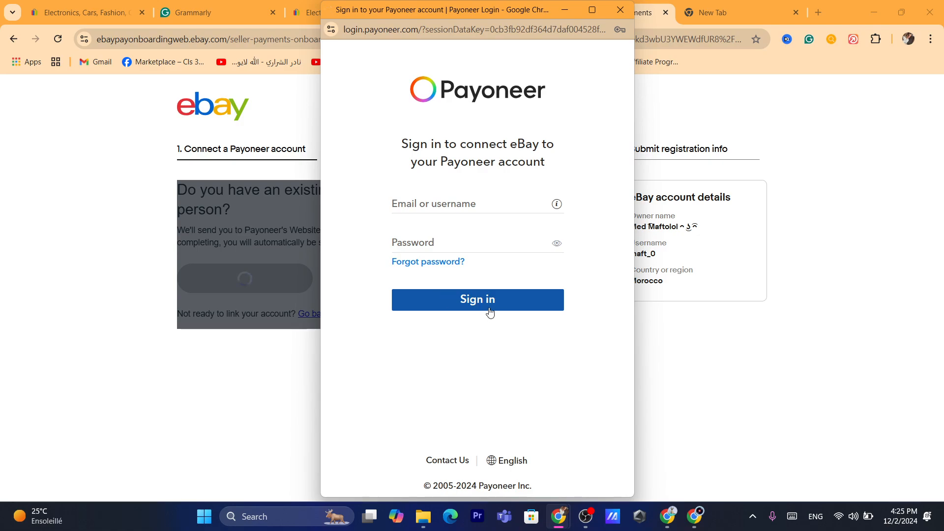
Step: Fill Payoneer sign-in with the saved Chrome email and password, confirming with the Windows PIN
left_click(430, 204)
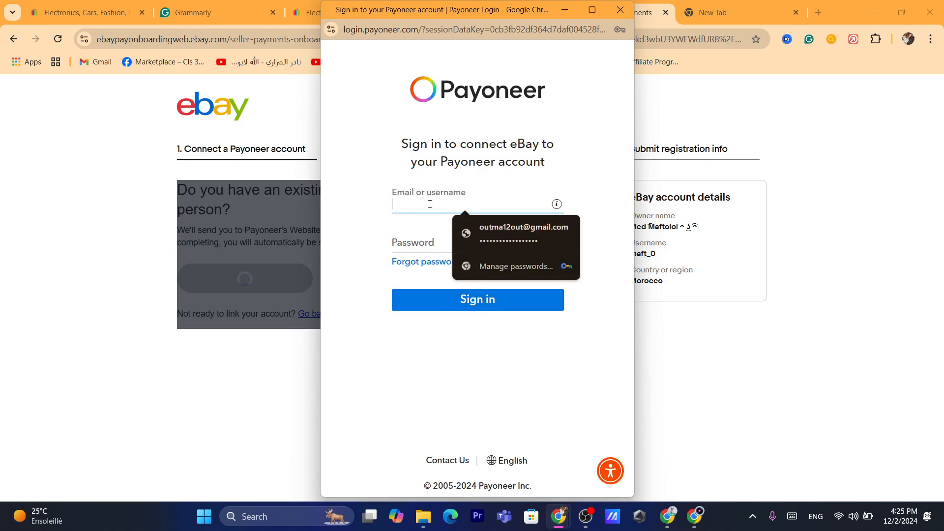
left_click(487, 224)
type("••••")
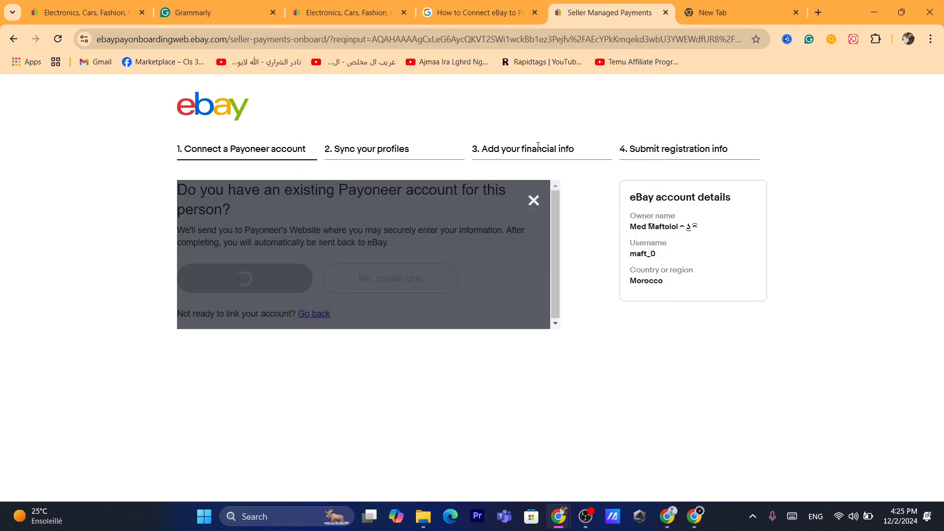
Step: Review the Add your financial info and Submit registration info steps while the Payoneer link processes
left_click_drag(487, 146, 580, 148)
left_click(581, 148)
triple_click(543, 150)
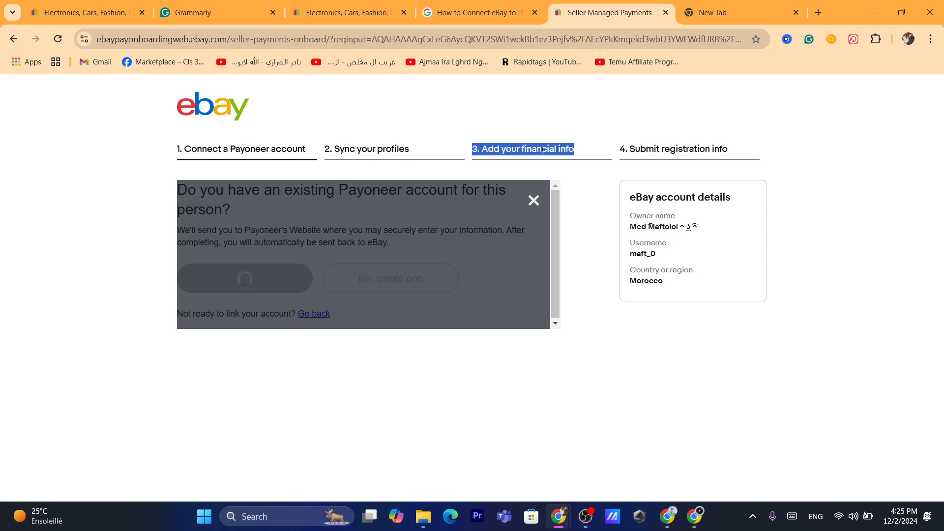
triple_click(543, 150)
double_click(653, 157)
left_click(654, 159)
double_click(692, 161)
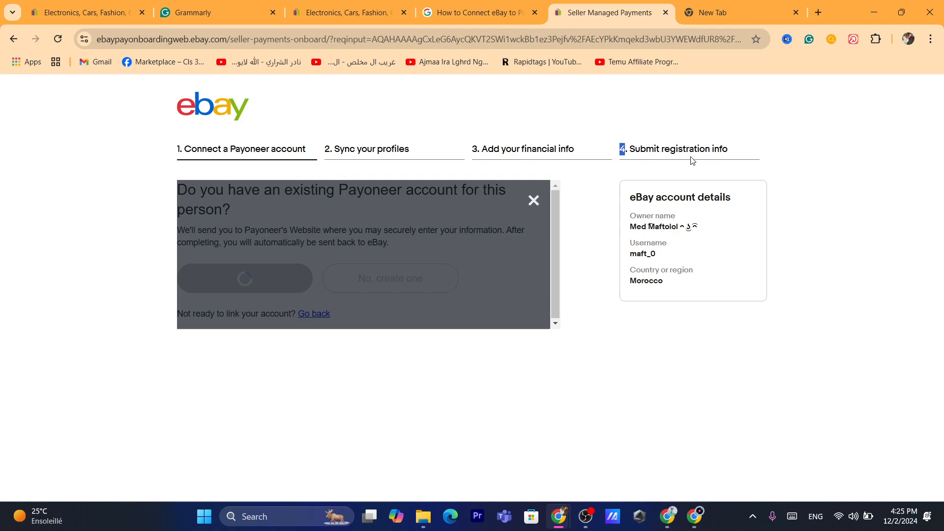